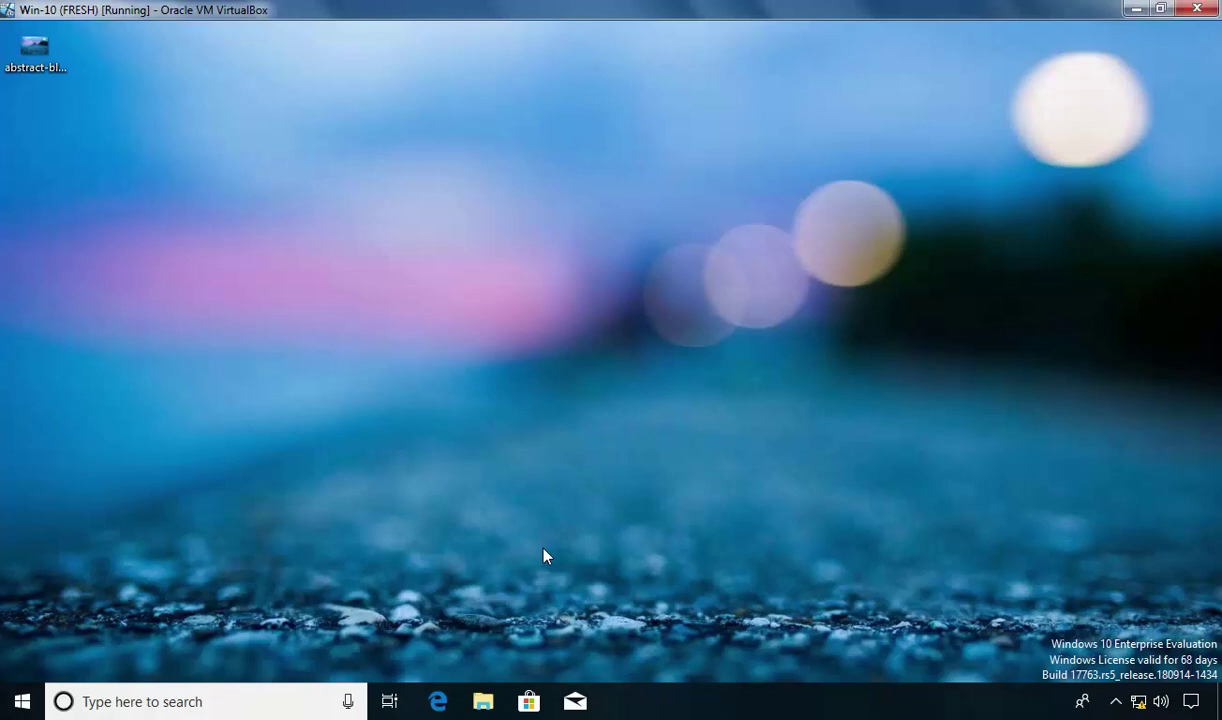
Step: Search Windows for "calc" and open the Calculator app
{"action": "left_click", "coordinate": [241, 702]}
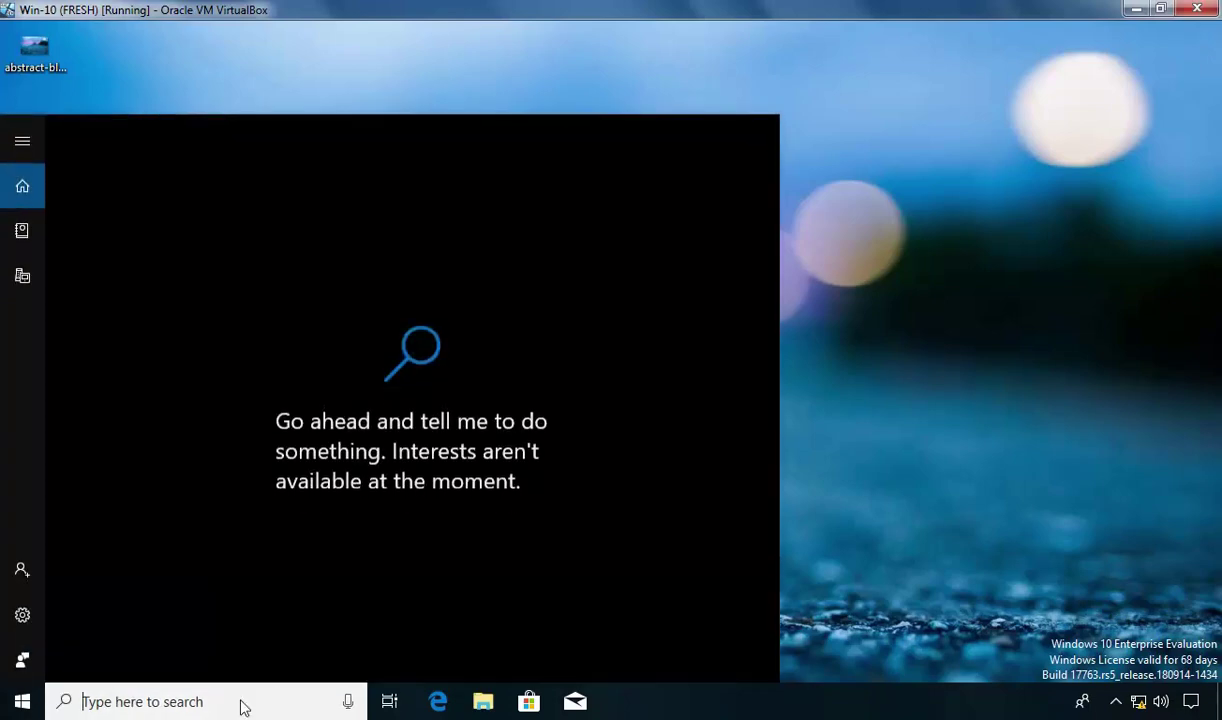
{"action": "type", "text": "calc"}
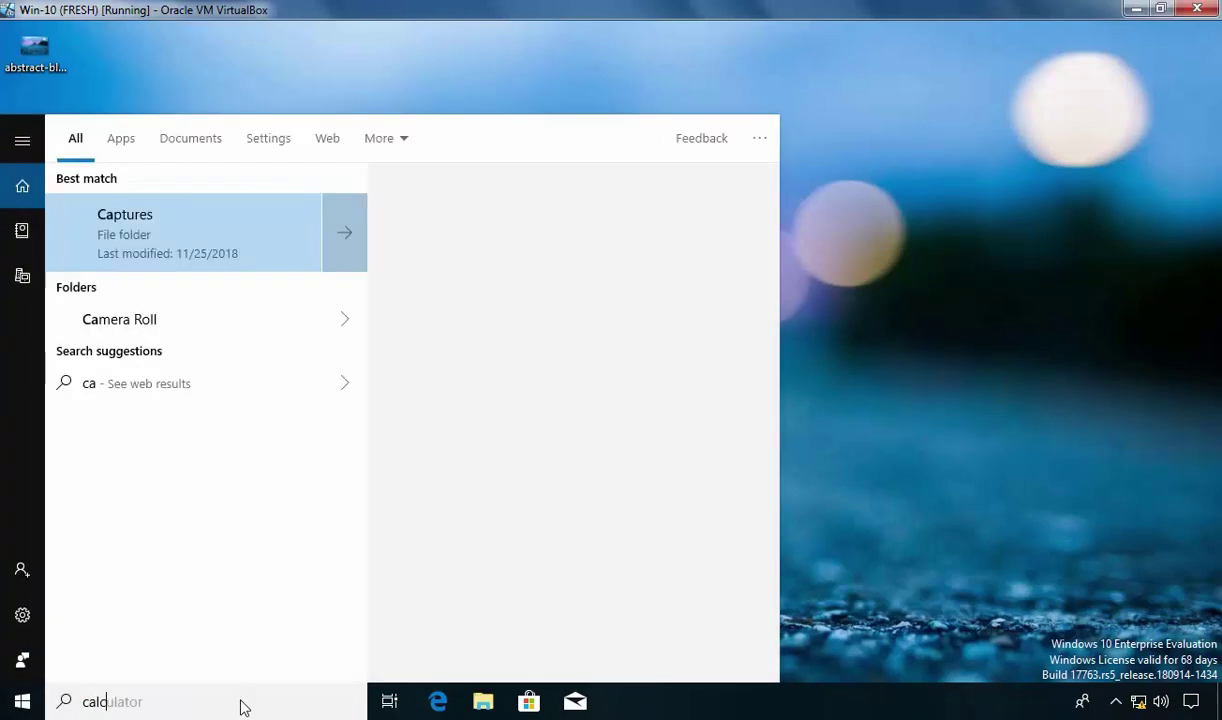
{"action": "left_click", "coordinate": [150, 235]}
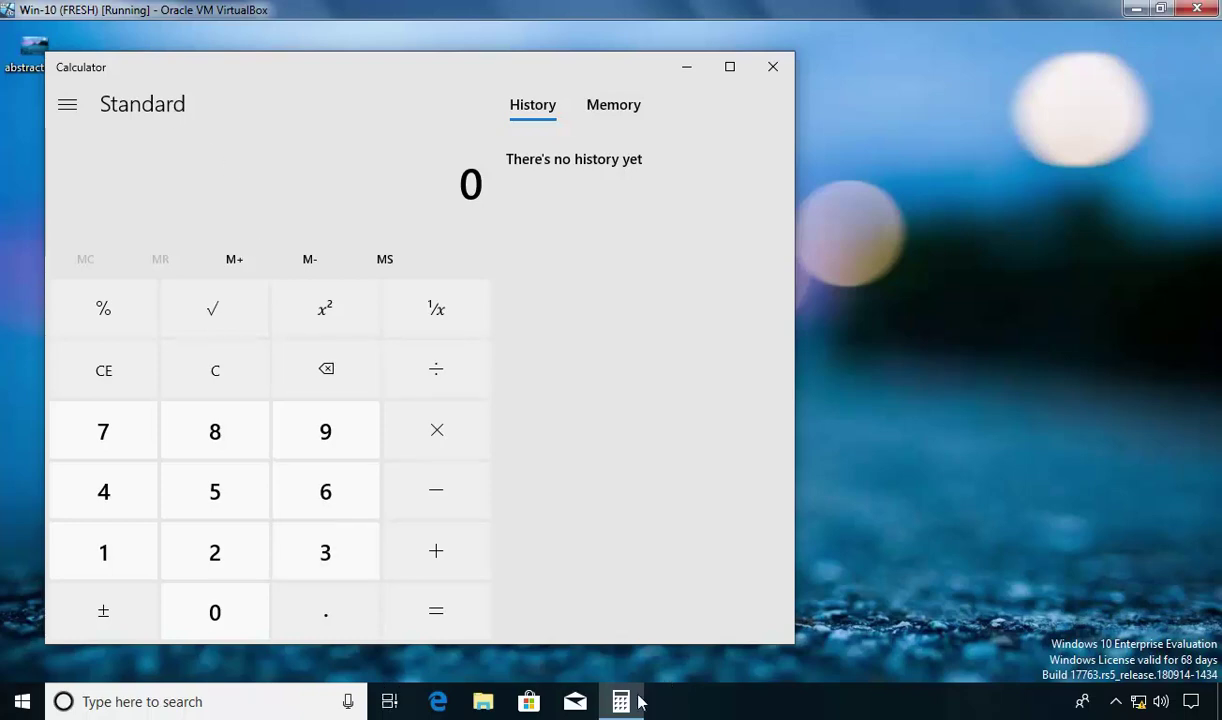
Step: Pin the running Calculator app to the taskbar and close its window
{"action": "mouse_move", "coordinate": [622, 704]}
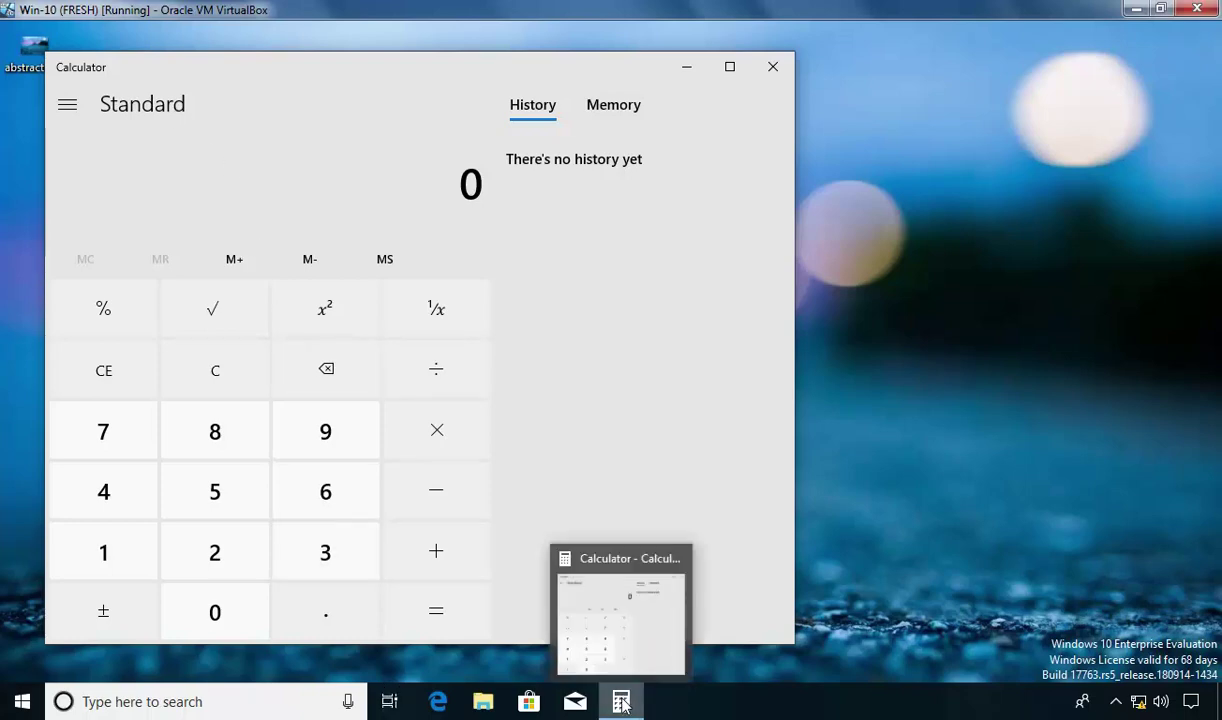
{"action": "right_click", "coordinate": [622, 704]}
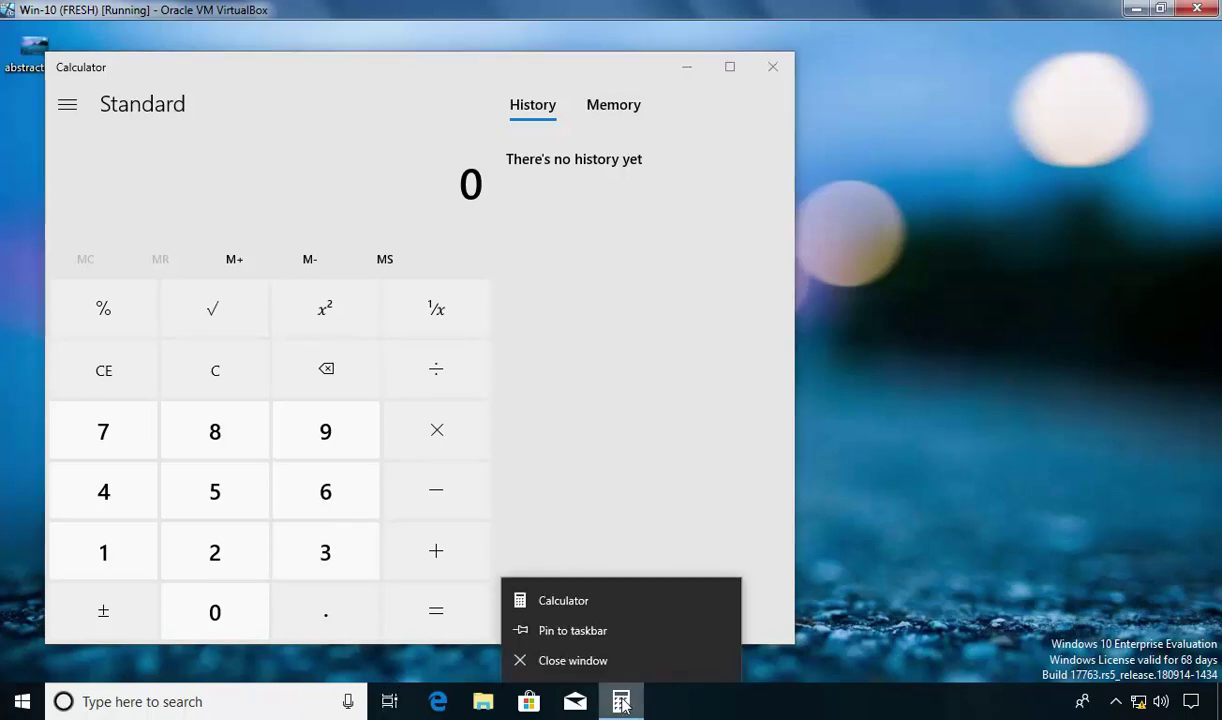
{"action": "left_click", "coordinate": [604, 632]}
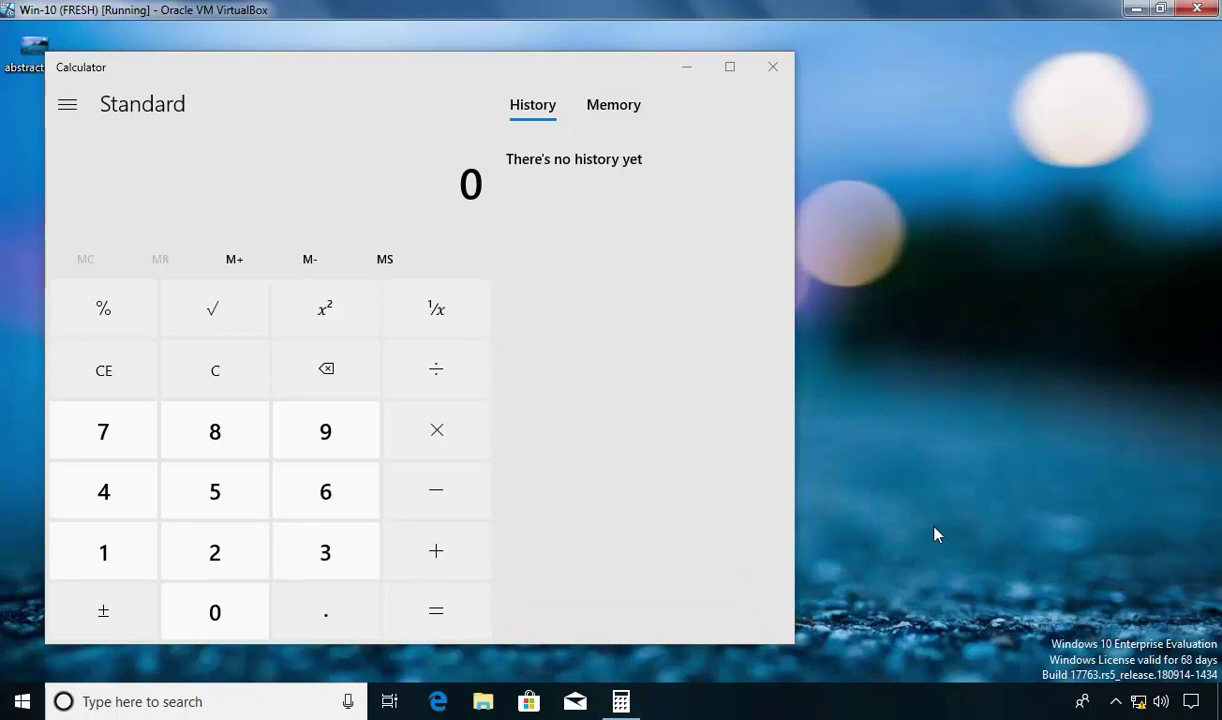
{"action": "left_click", "coordinate": [773, 68]}
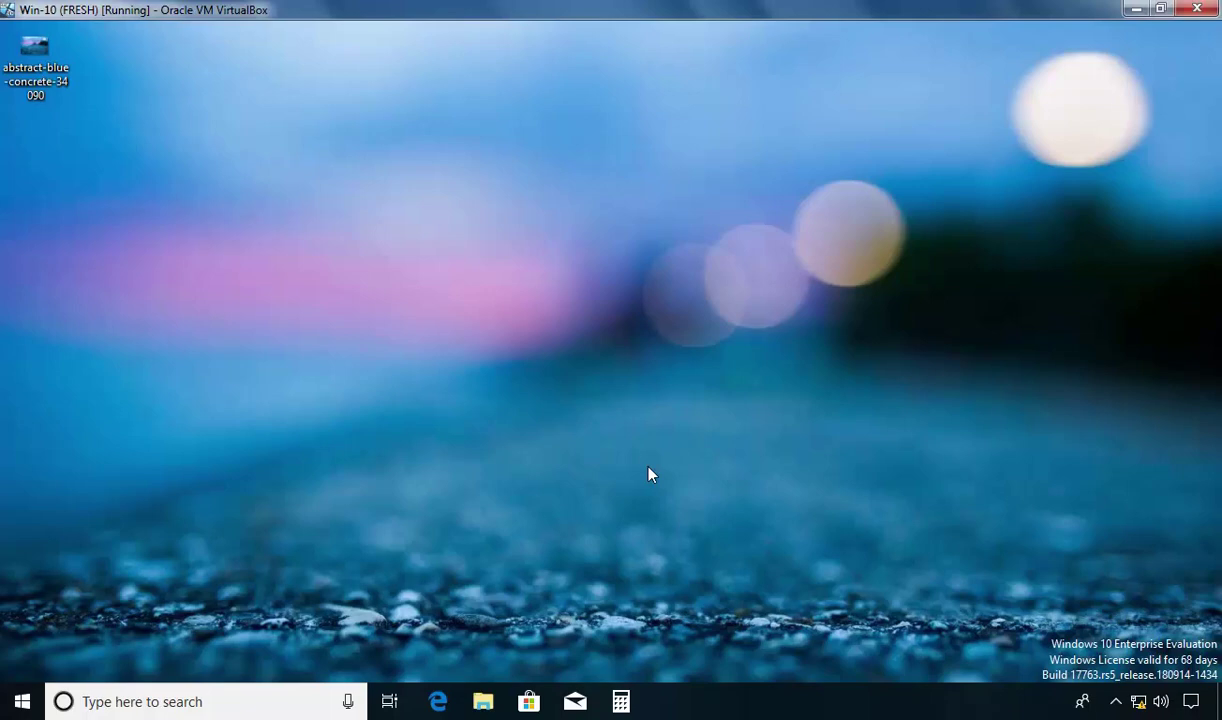
Step: Test launching Calculator from its pinned taskbar shortcut and unpin it from the taskbar
{"action": "left_click", "coordinate": [622, 704]}
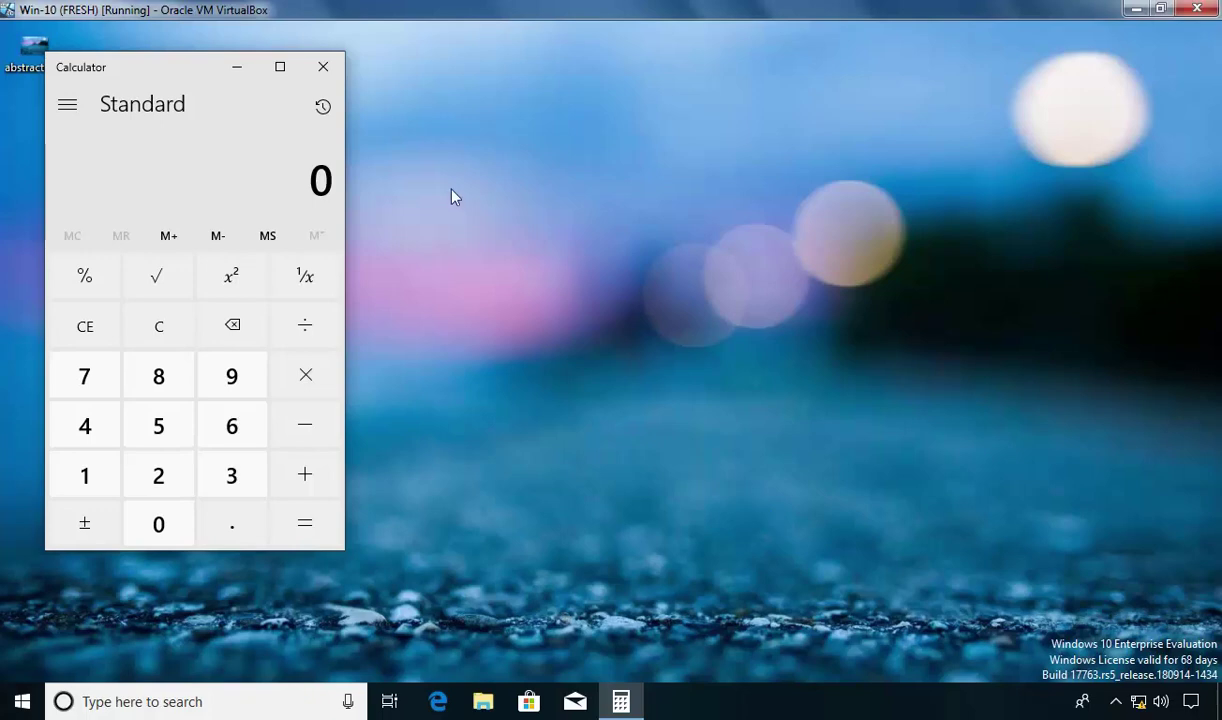
{"action": "left_click", "coordinate": [323, 67]}
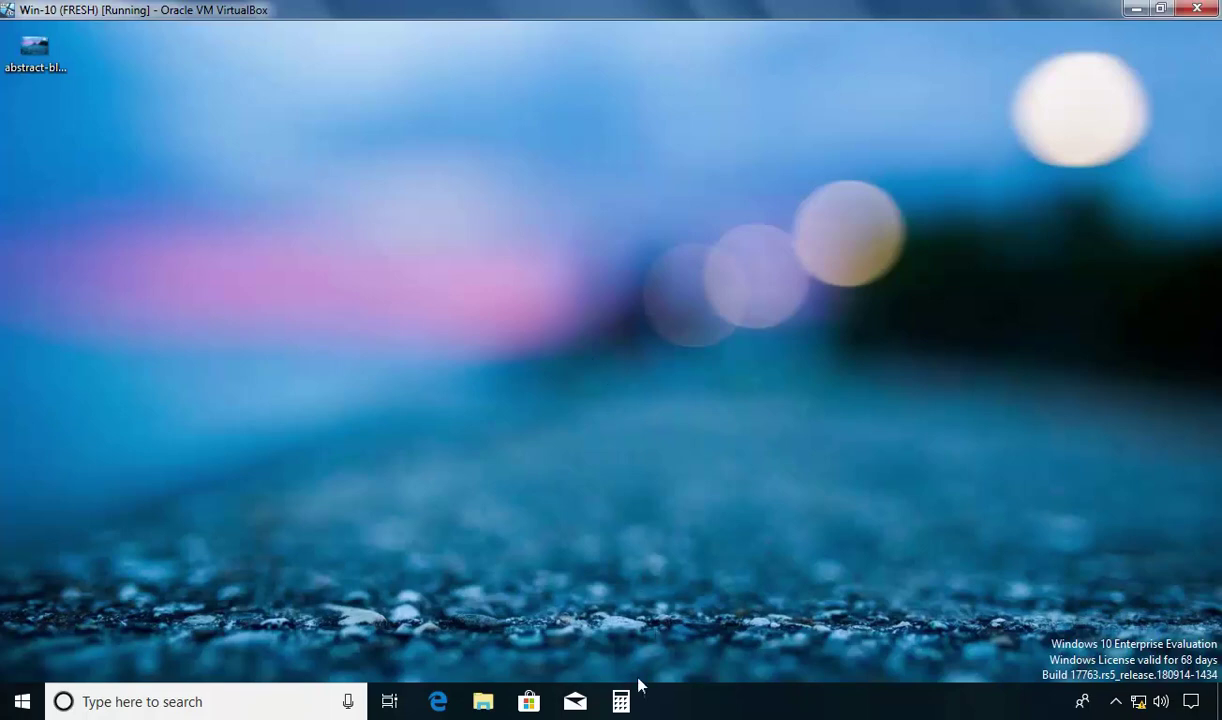
{"action": "right_click", "coordinate": [622, 704]}
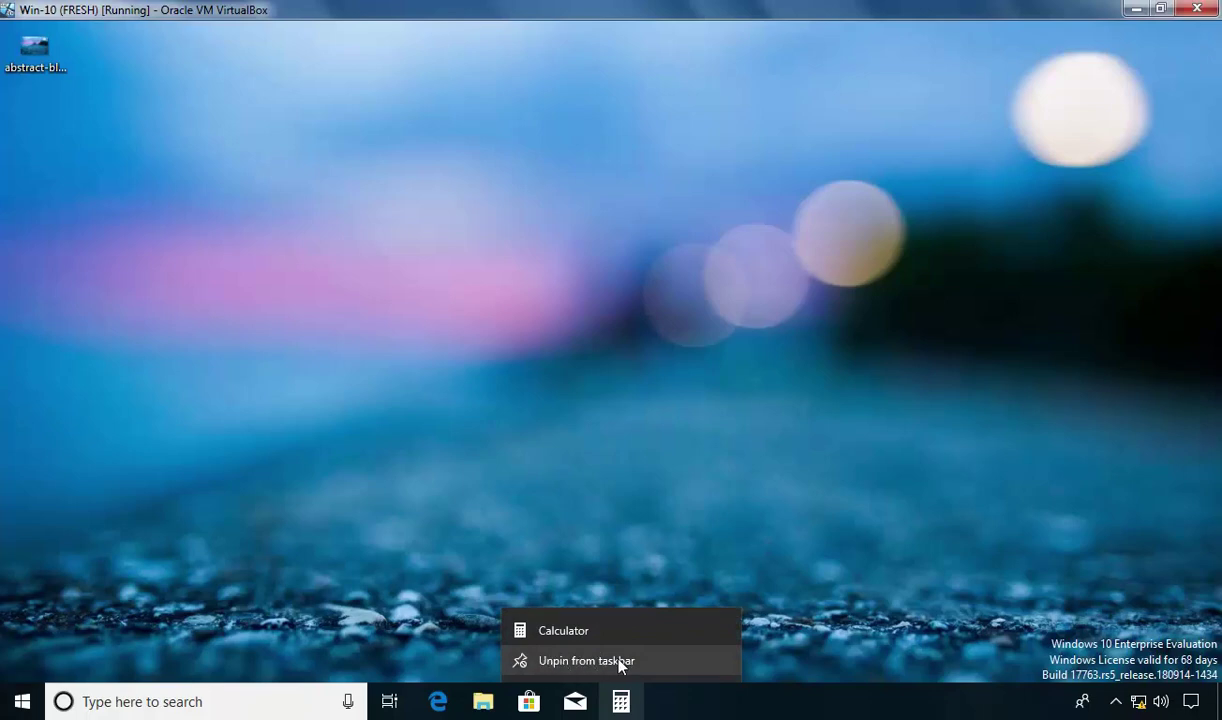
{"action": "left_click", "coordinate": [620, 662]}
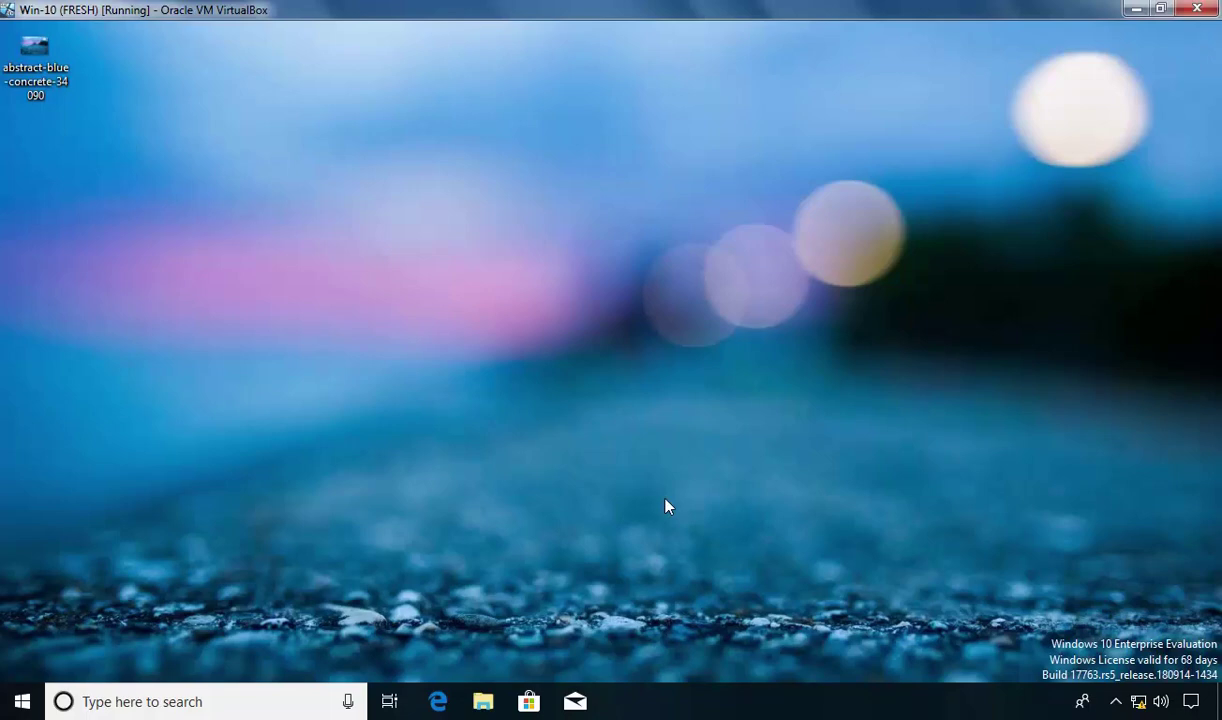
Step: Search Windows for "calc" and pin Calculator to the taskbar directly from the search results
{"action": "left_click", "coordinate": [259, 701]}
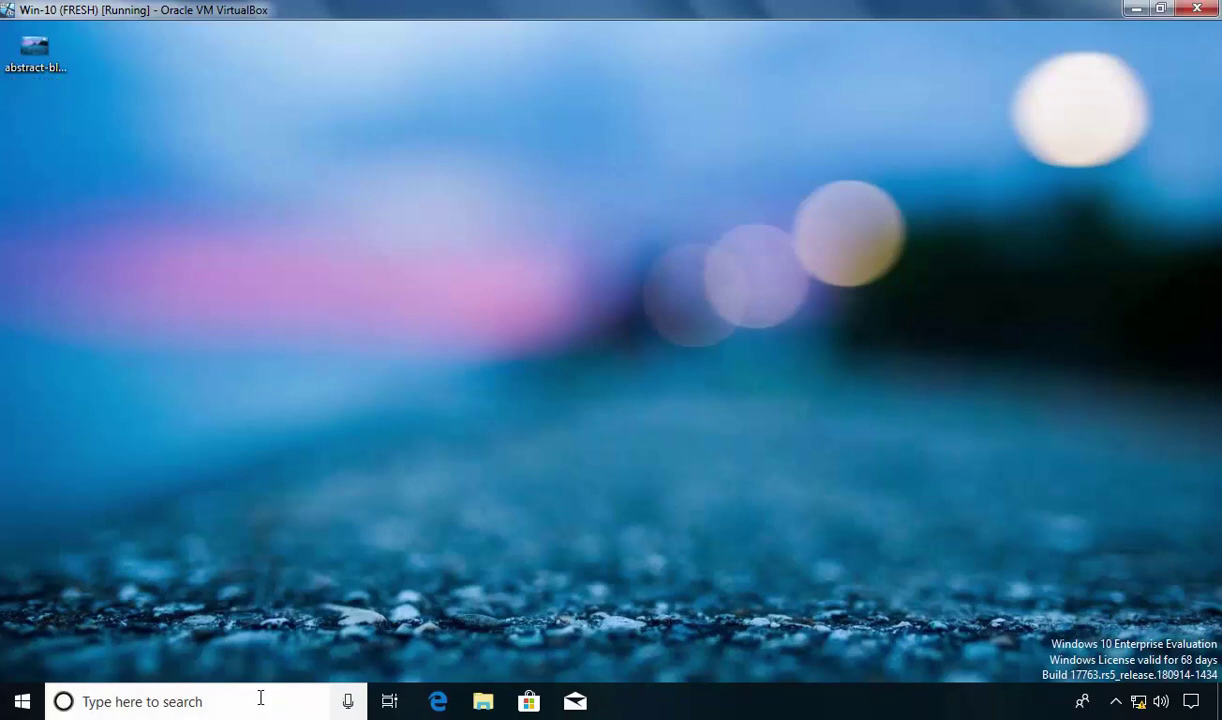
{"action": "type", "text": "calc"}
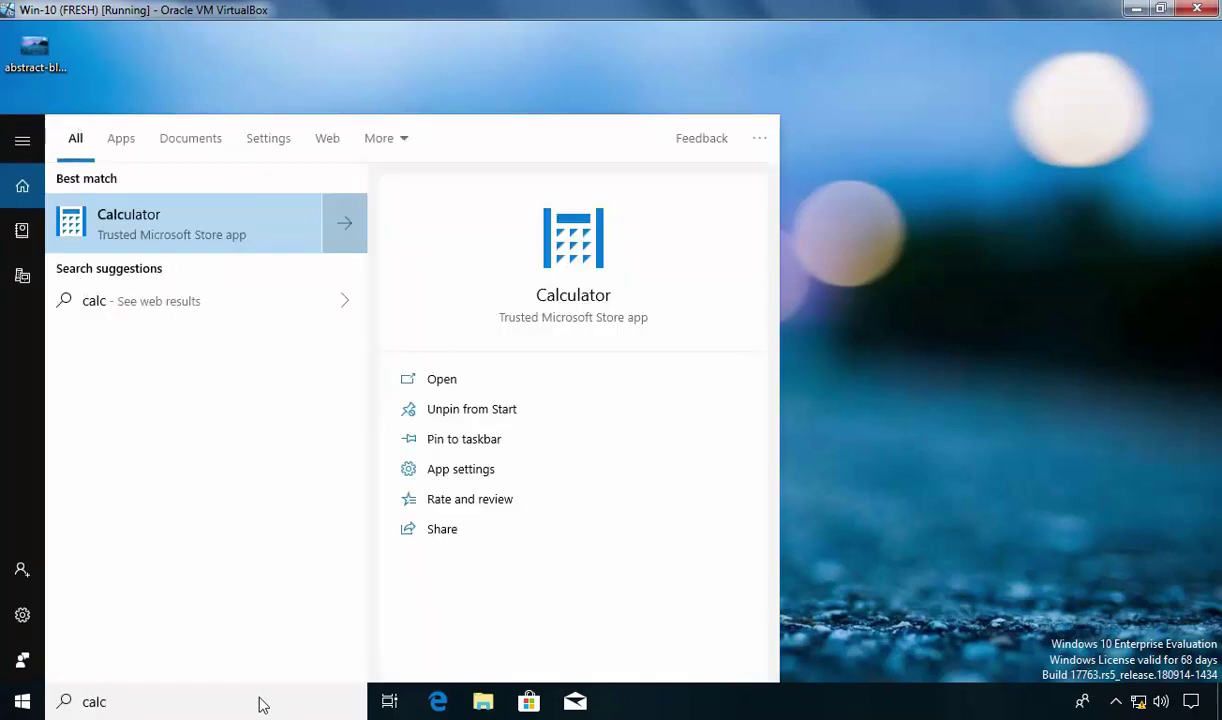
{"action": "right_click", "coordinate": [215, 225]}
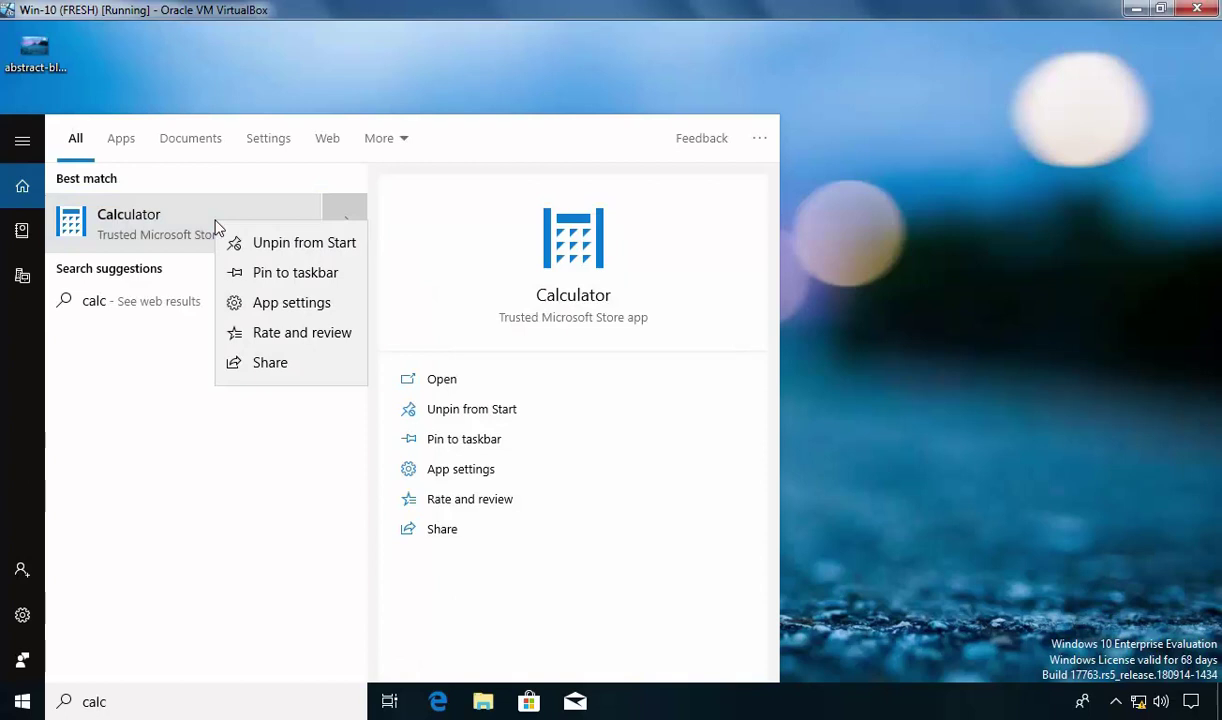
{"action": "left_click", "coordinate": [309, 276]}
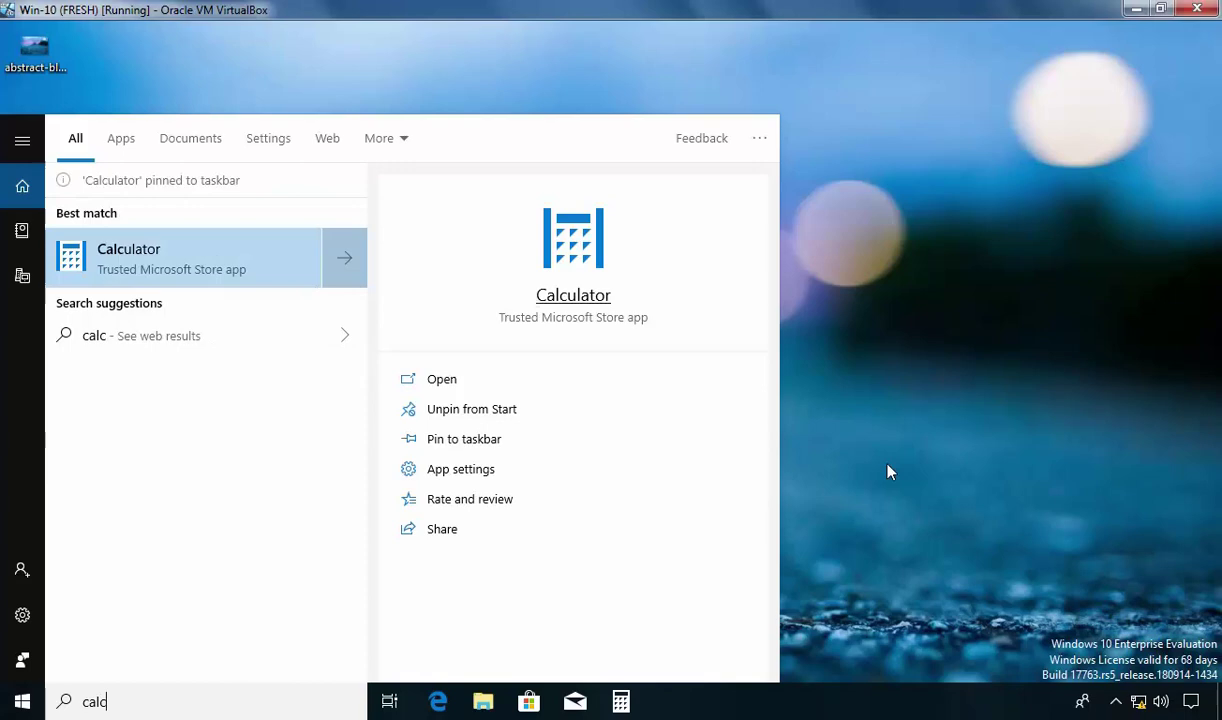
{"action": "left_click", "coordinate": [1002, 406]}
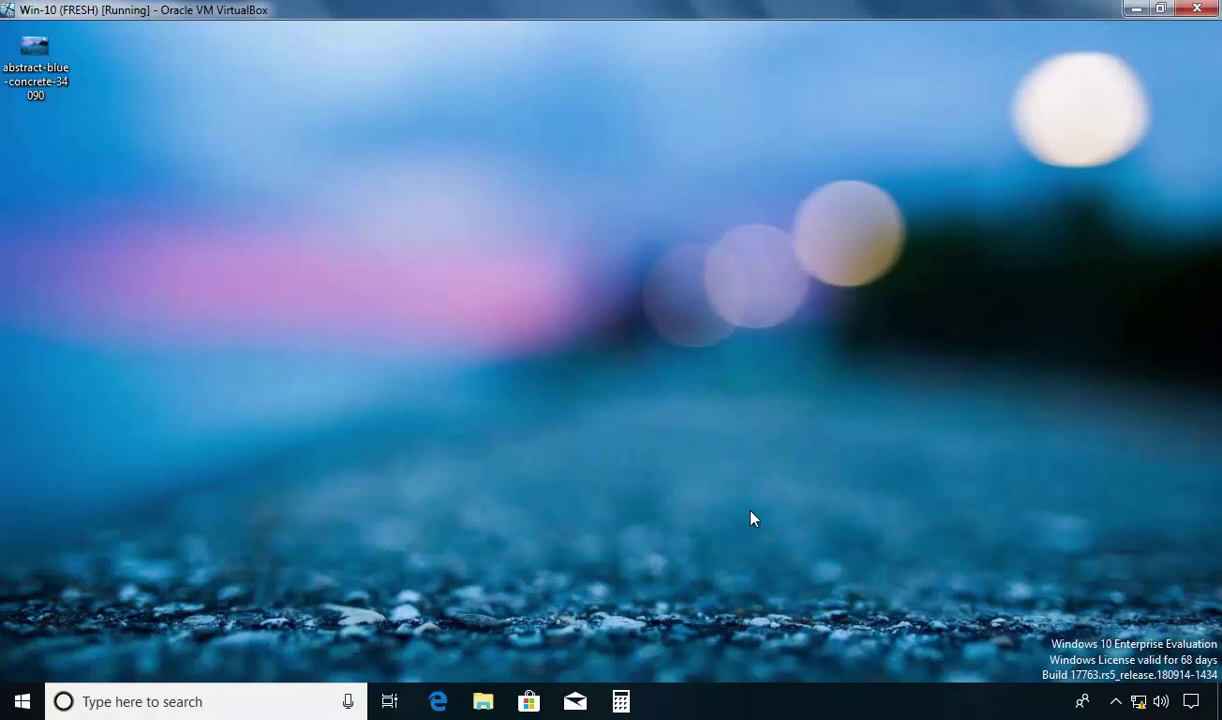
Step: Unlock the taskbar and check that its lock option is turned off
{"action": "left_click", "coordinate": [723, 701]}
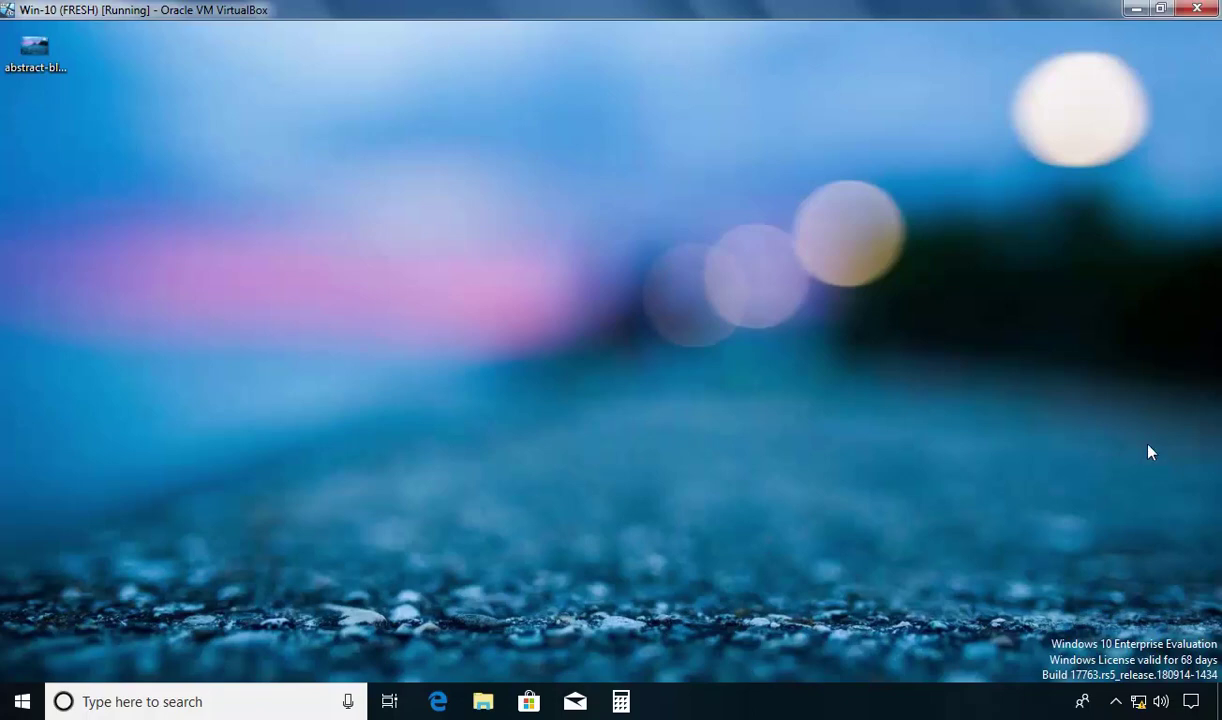
{"action": "right_click", "coordinate": [743, 710]}
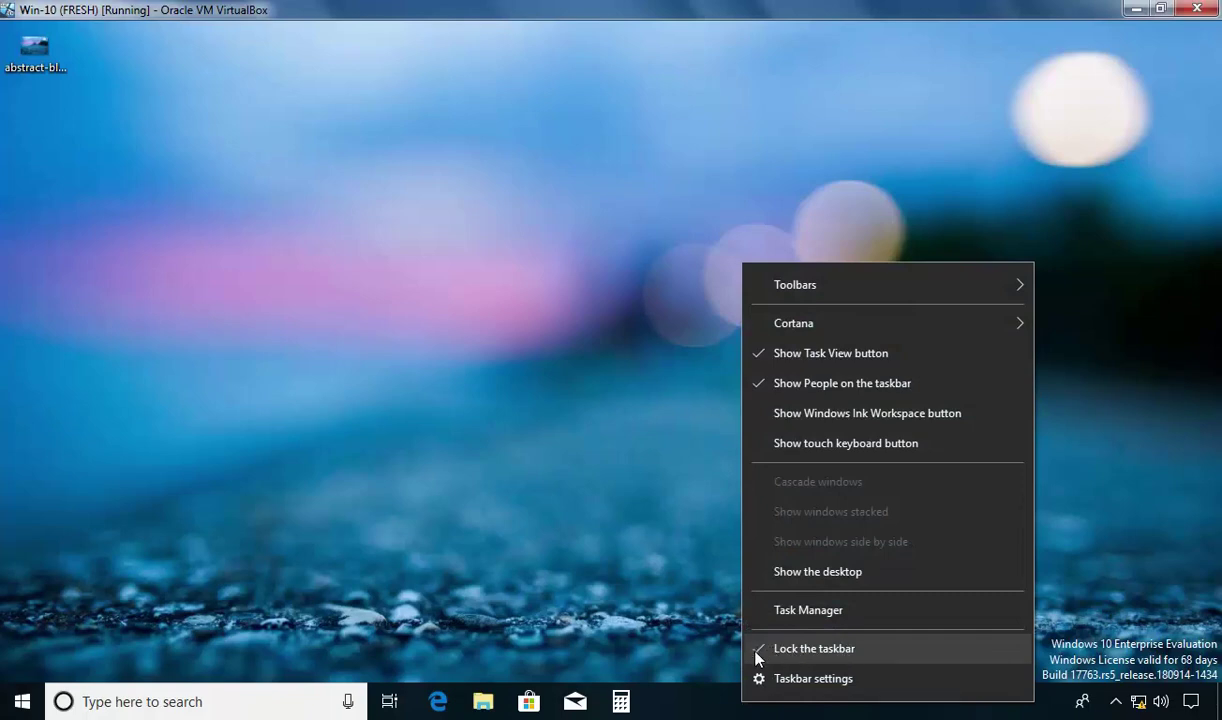
{"action": "left_click", "coordinate": [797, 652]}
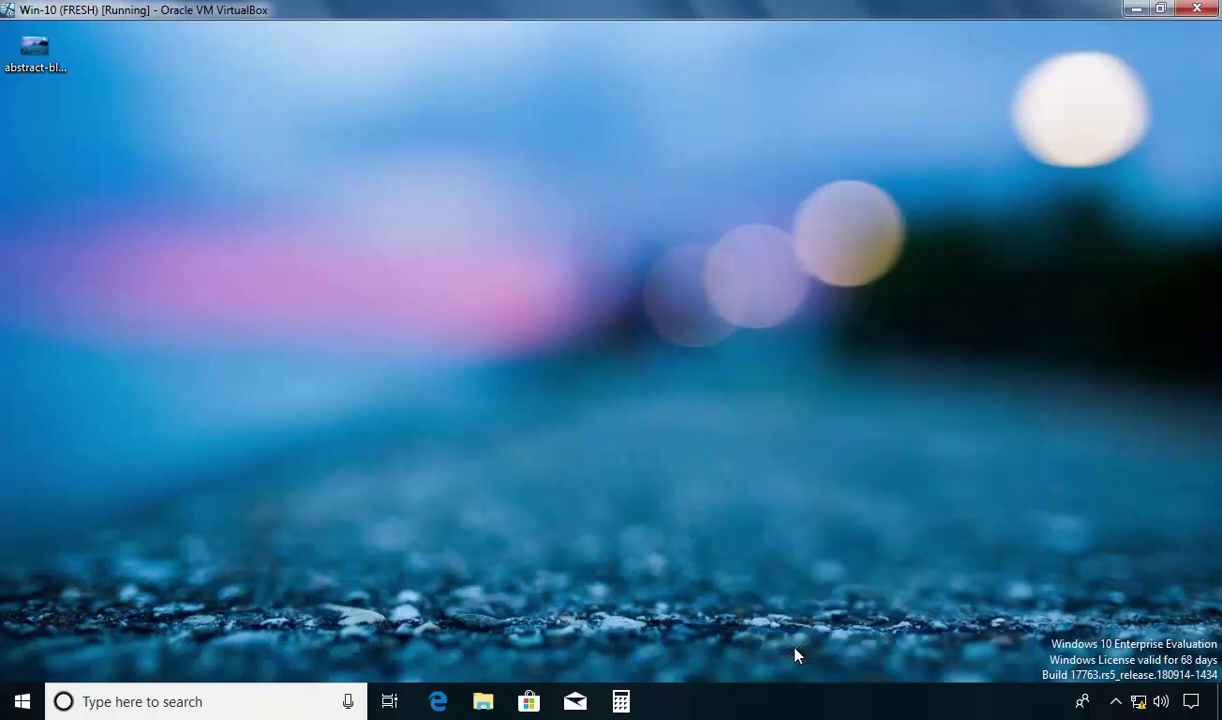
{"action": "right_click", "coordinate": [761, 712]}
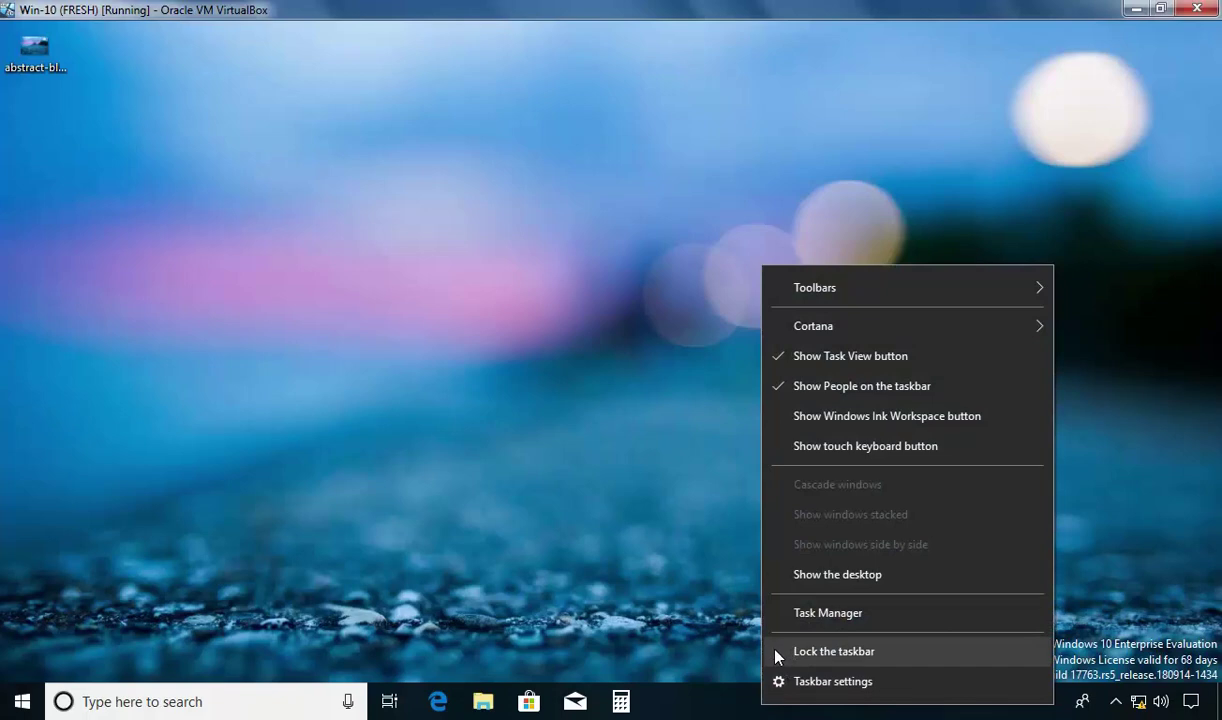
{"action": "left_click", "coordinate": [657, 572]}
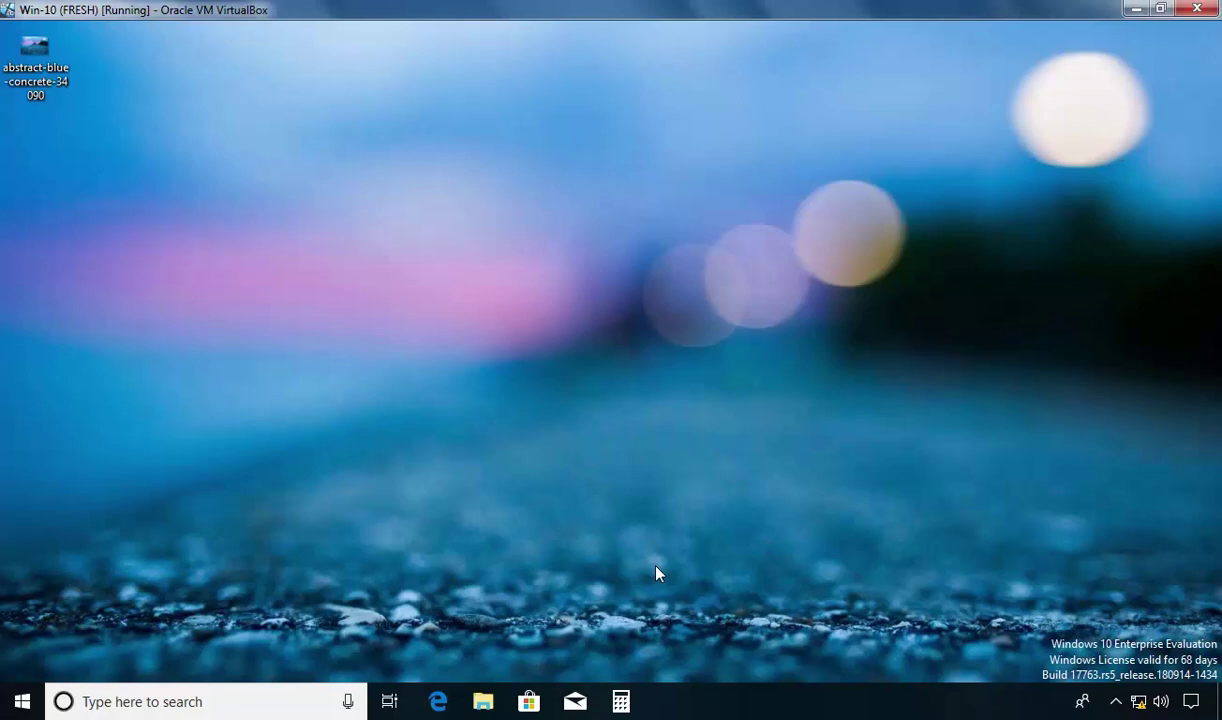
Step: Move the unlocked taskbar to the right, top and left edges of the desktop and back to the bottom edge
{"action": "left_click", "coordinate": [716, 712]}
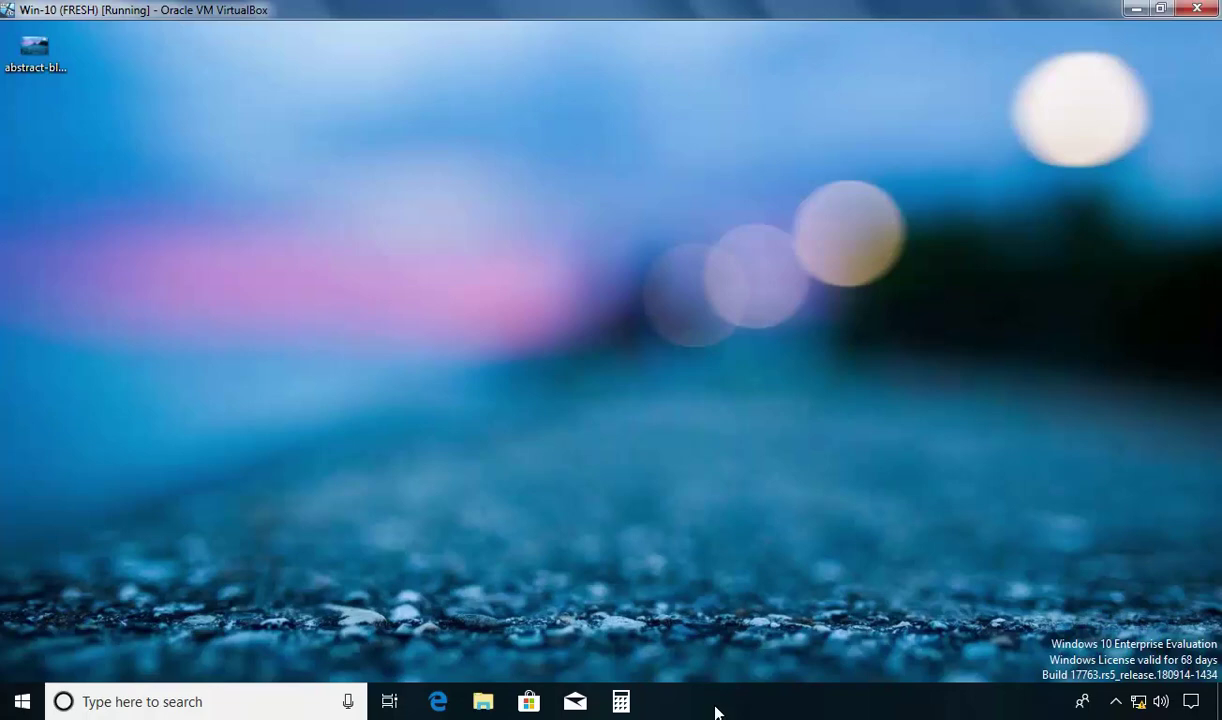
{"action": "left_click_drag", "start_coordinate": [716, 712], "coordinate": [1159, 502]}
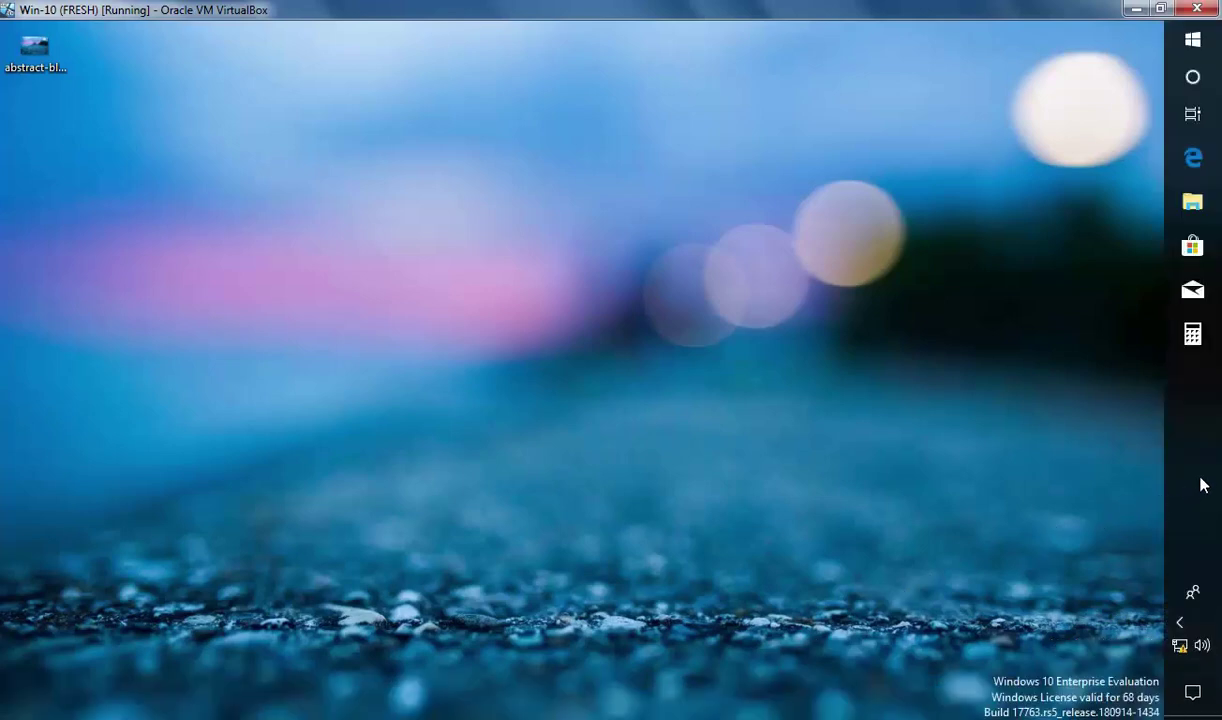
{"action": "left_click_drag", "start_coordinate": [1202, 480], "coordinate": [482, 138]}
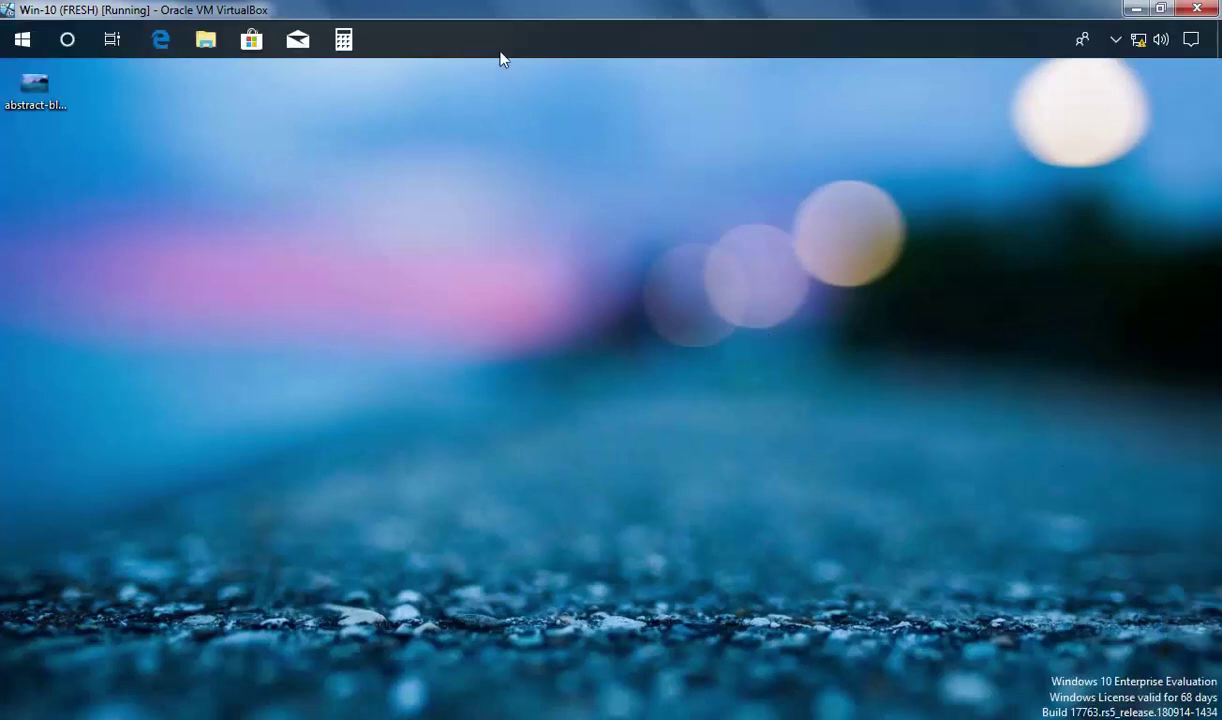
{"action": "left_click_drag", "start_coordinate": [505, 46], "coordinate": [293, 363]}
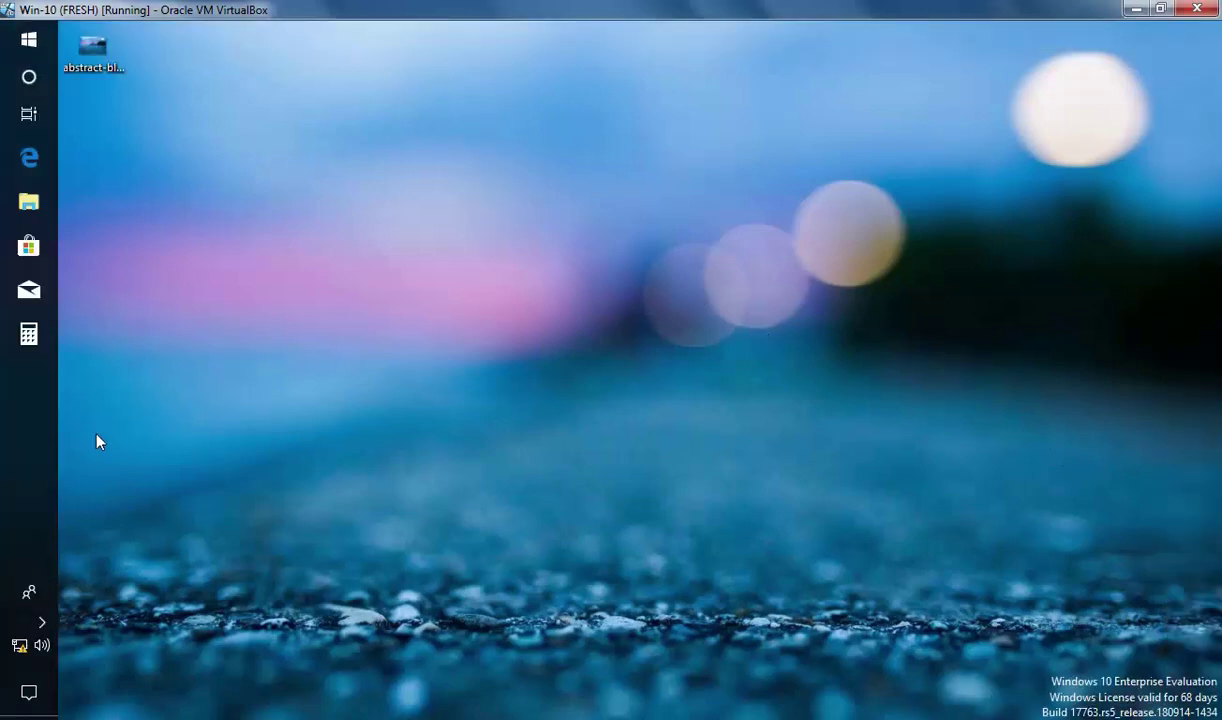
{"action": "left_click_drag", "start_coordinate": [29, 455], "coordinate": [397, 663]}
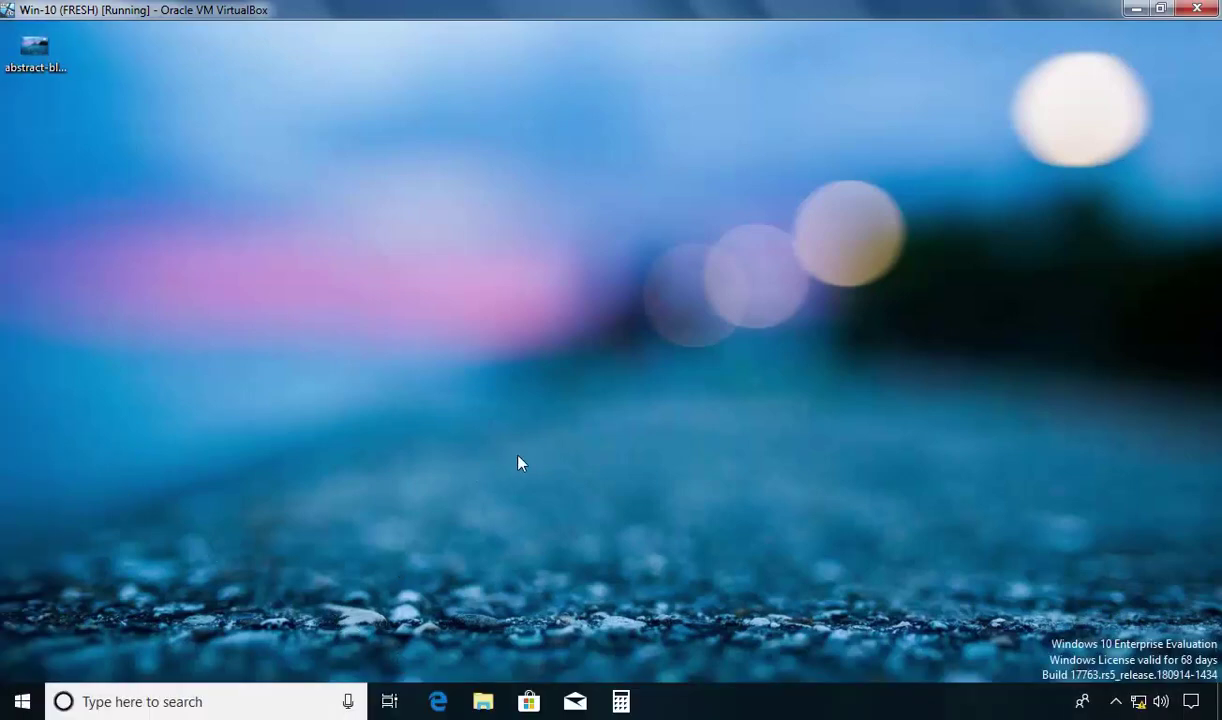
Step: Lock the taskbar again and check that its lock option is turned on
{"action": "right_click", "coordinate": [791, 706]}
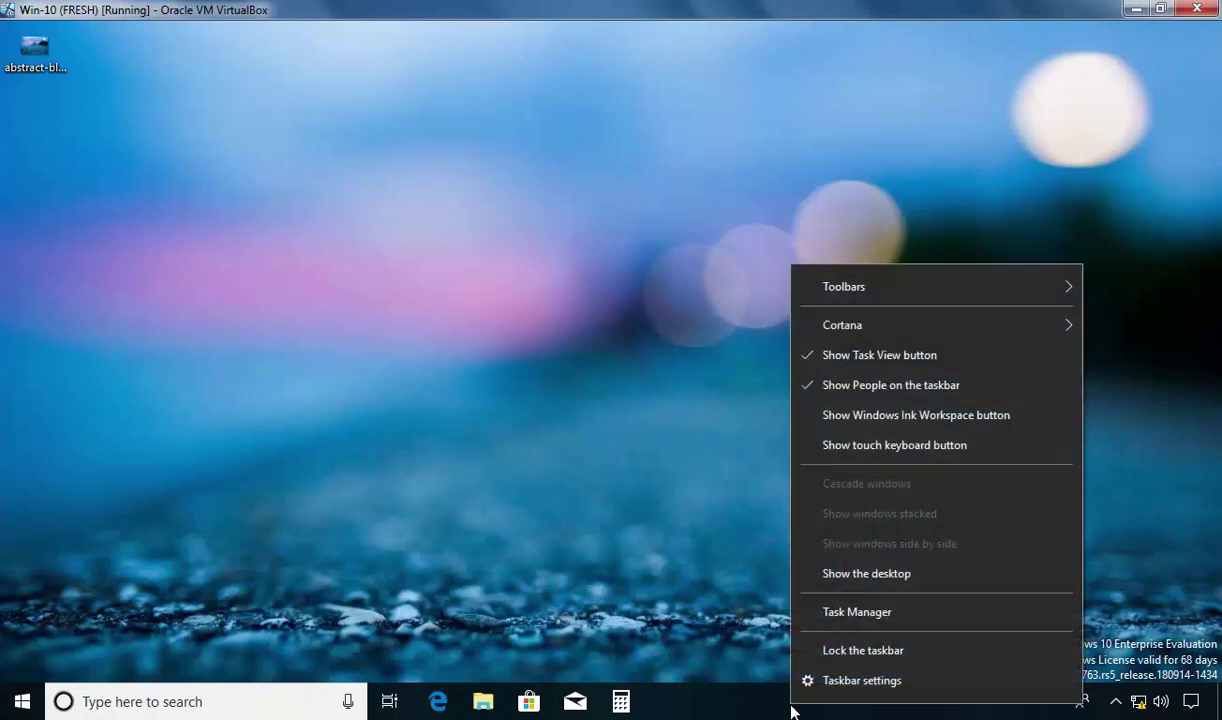
{"action": "left_click", "coordinate": [893, 652]}
{"action": "right_click", "coordinate": [739, 706]}
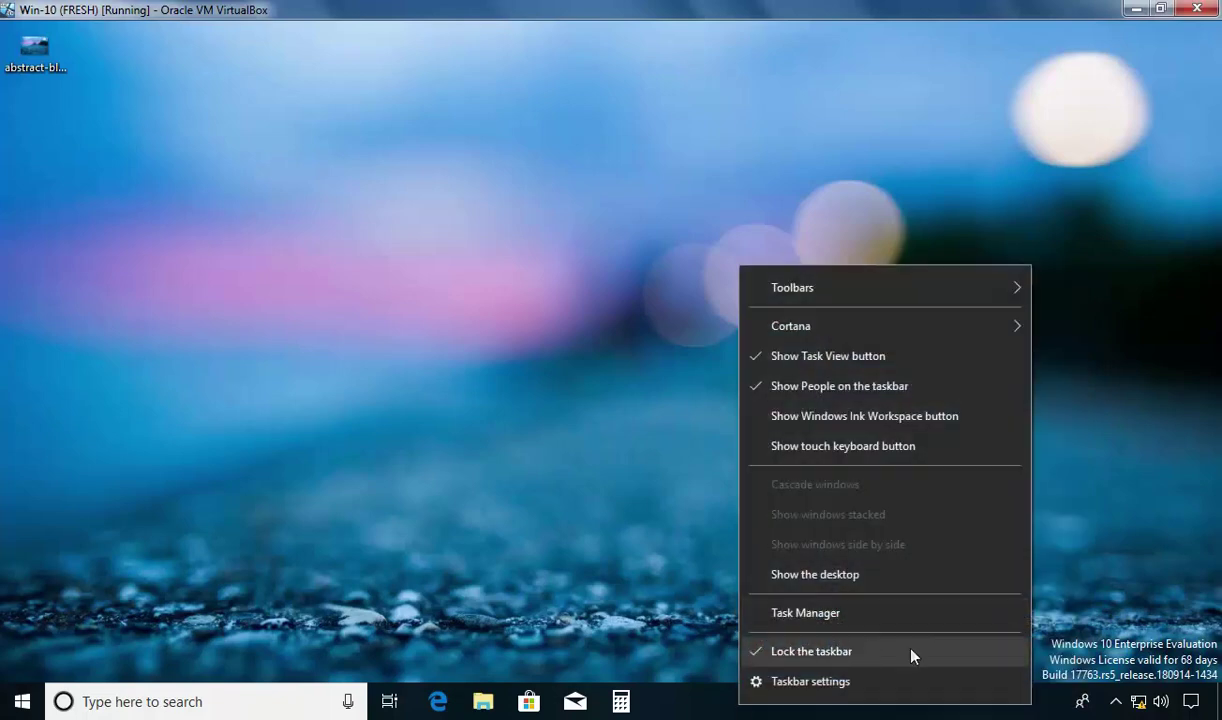
{"action": "left_click", "coordinate": [660, 650]}
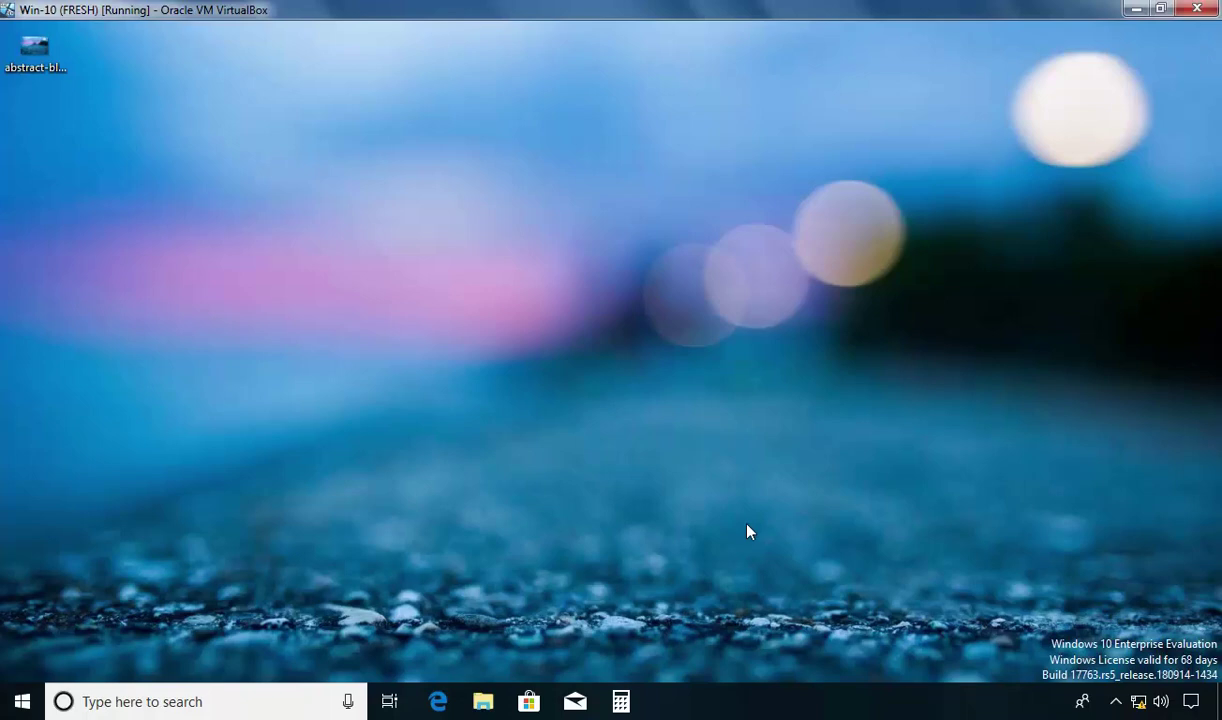
Step: Open the taskbar settings and try switching Lock the taskbar off and back on
{"action": "right_click", "coordinate": [758, 706]}
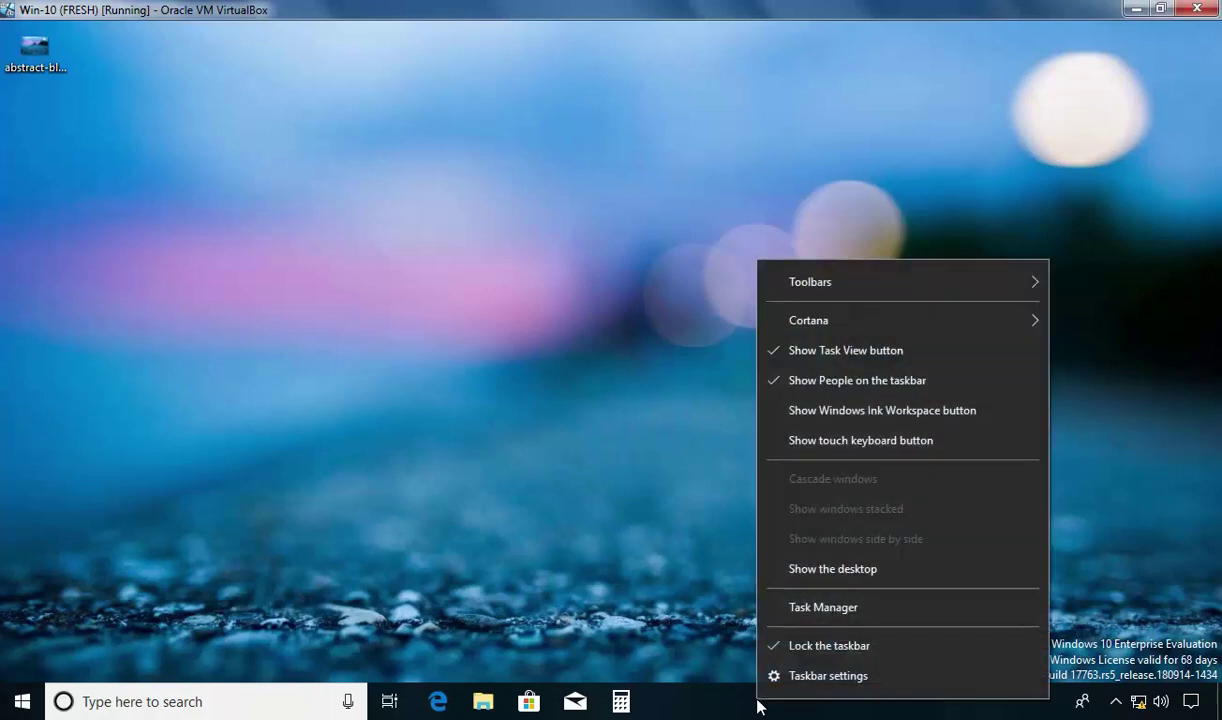
{"action": "left_click", "coordinate": [812, 684]}
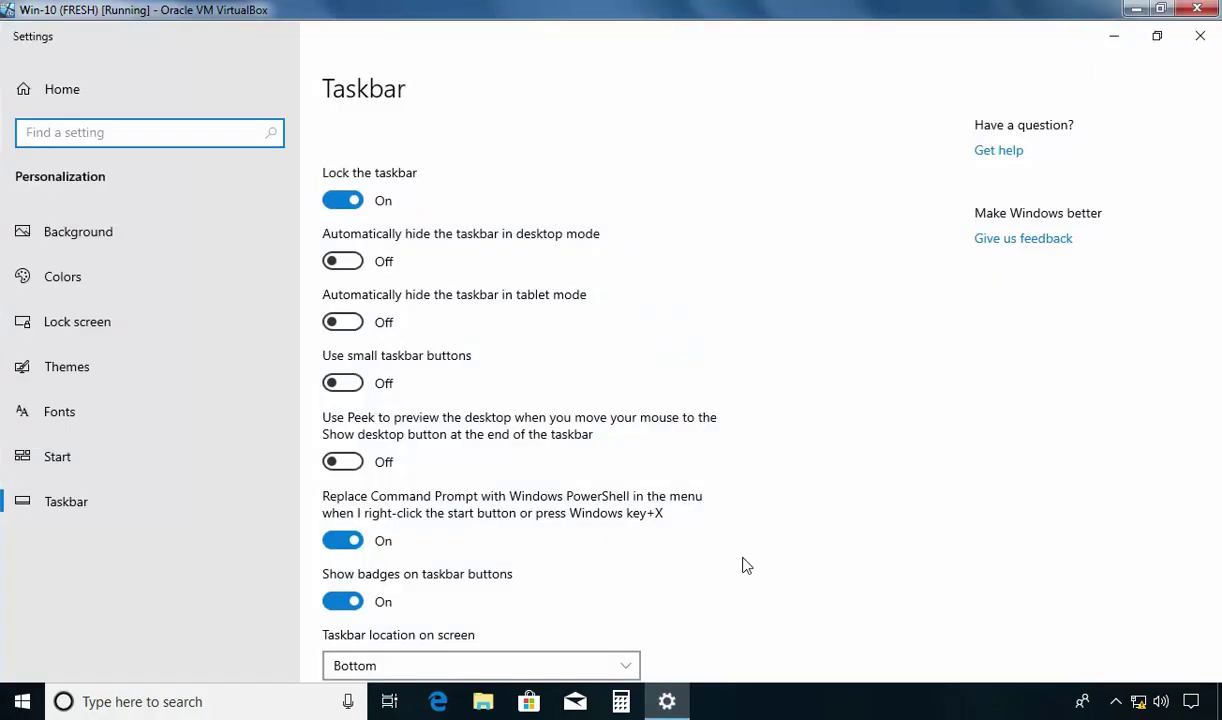
{"action": "left_click", "coordinate": [336, 202]}
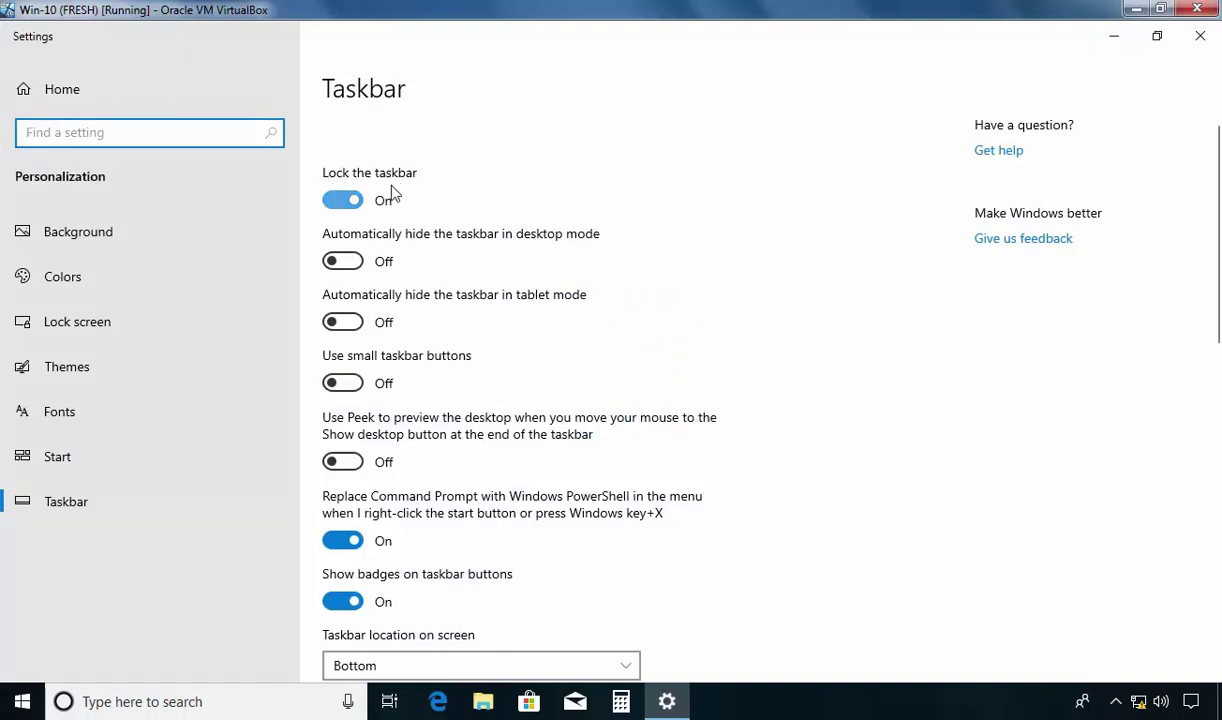
{"action": "left_click", "coordinate": [336, 202]}
{"action": "left_click", "coordinate": [336, 202]}
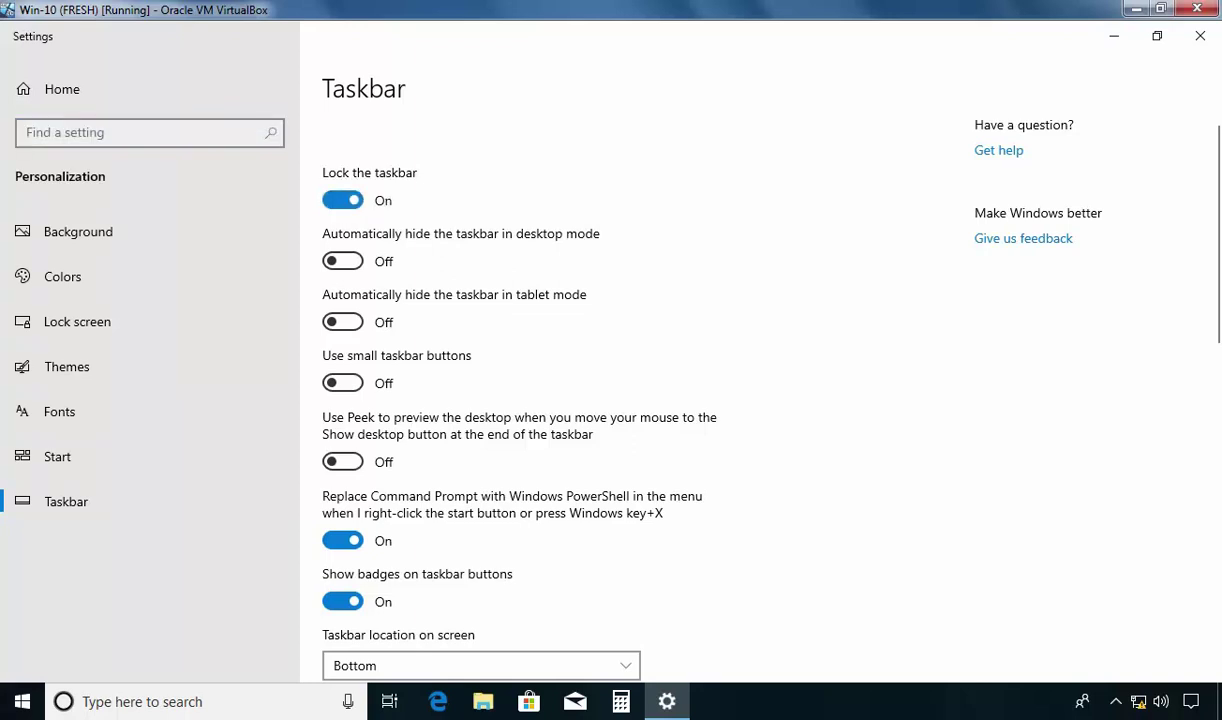
{"action": "right_click", "coordinate": [851, 714]}
{"action": "left_click", "coordinate": [787, 714]}
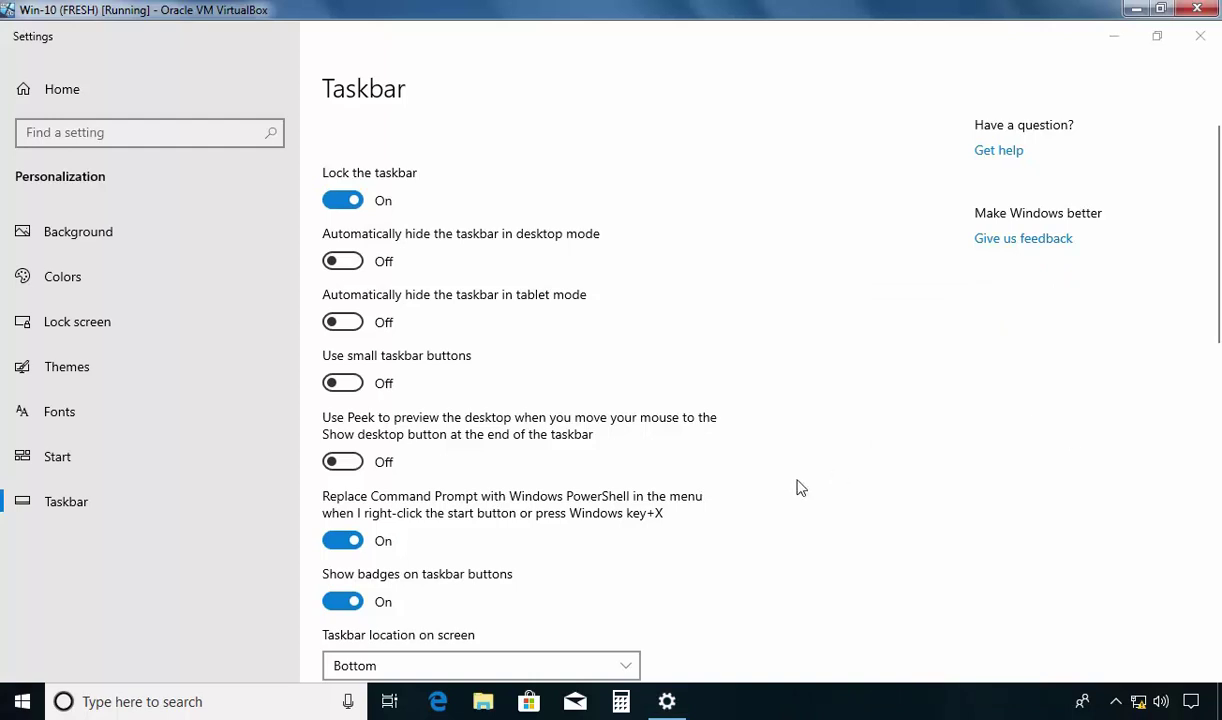
Step: Switch the taskbar location on screen to Top, return it to Bottom, and check the taskbar on the desktop
{"action": "scroll", "coordinate": [797, 488], "scroll_direction": "down", "scroll_amount": 3}
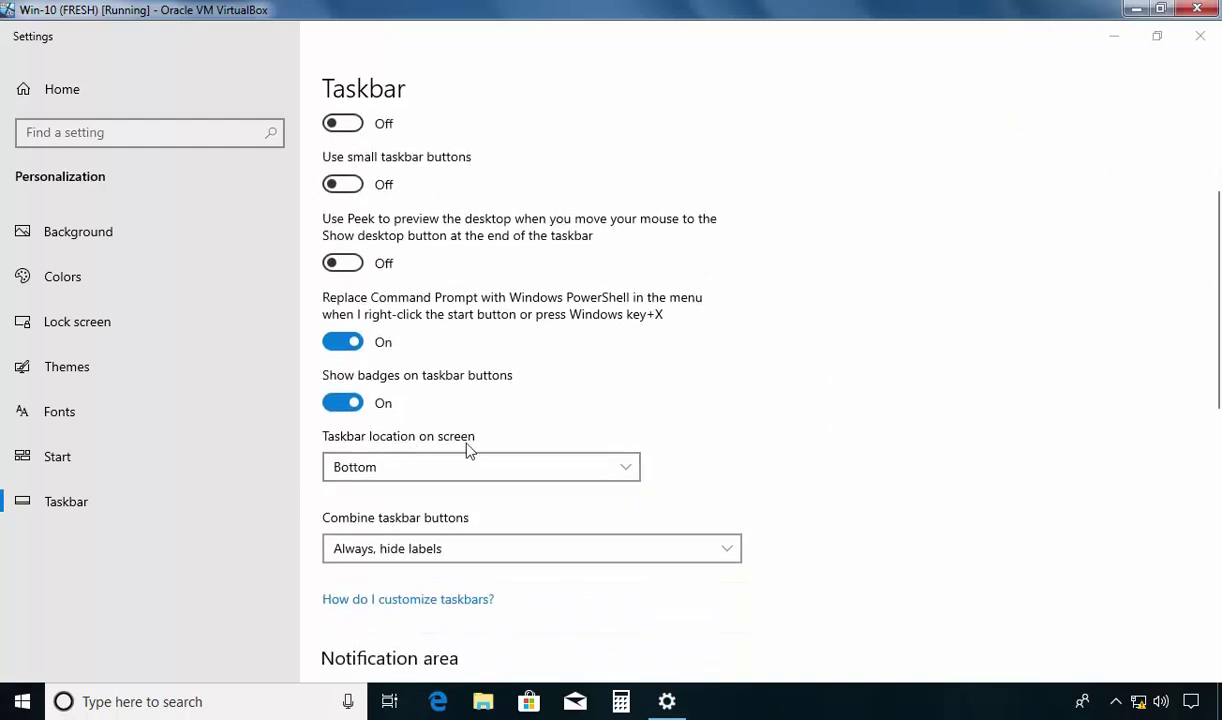
{"action": "left_click", "coordinate": [368, 476]}
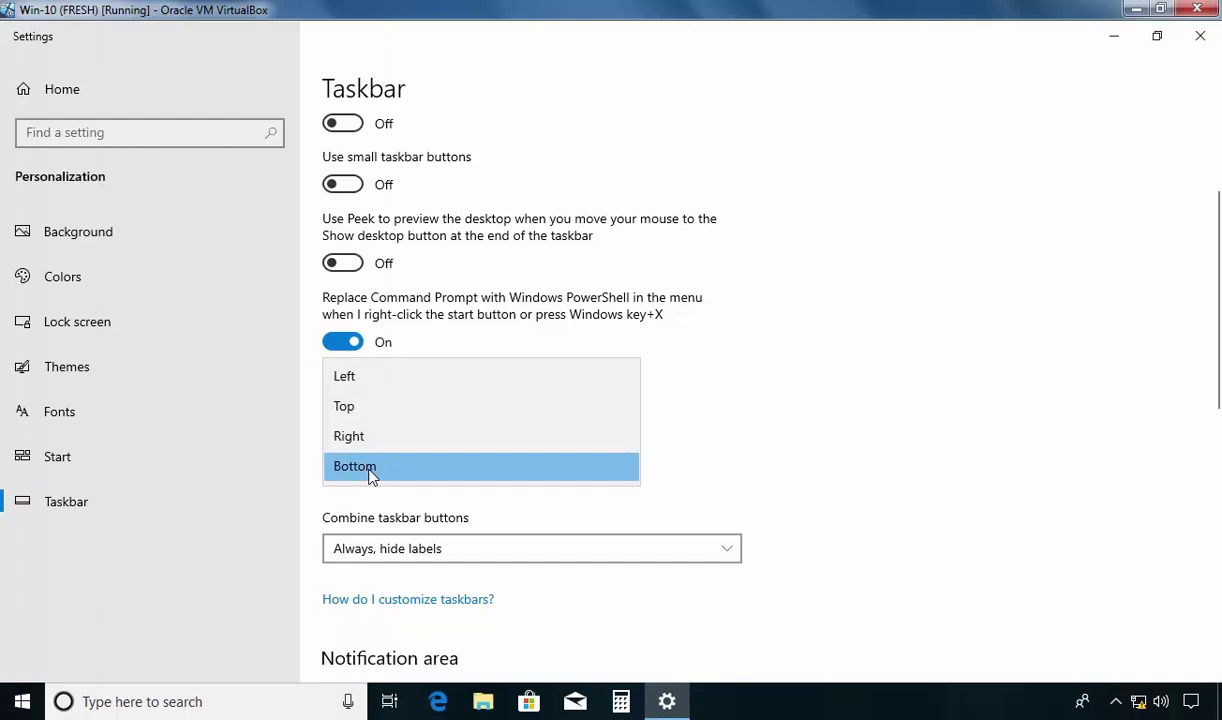
{"action": "left_click", "coordinate": [357, 410]}
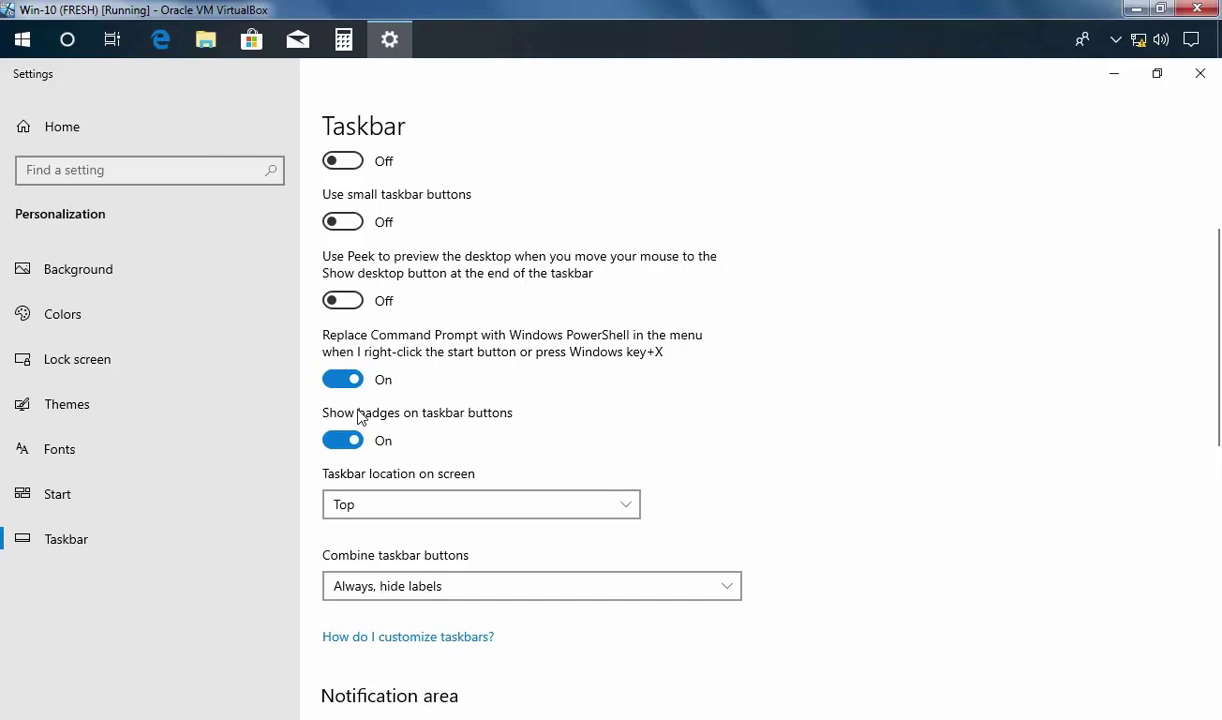
{"action": "left_click", "coordinate": [423, 512]}
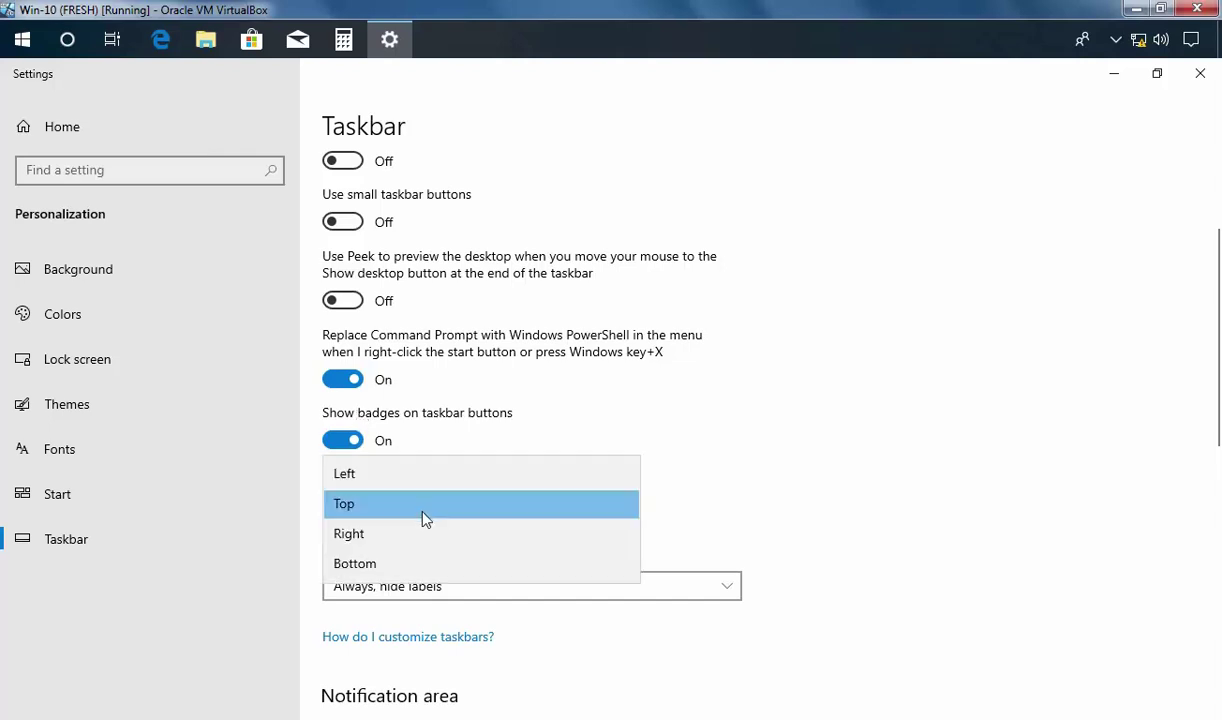
{"action": "left_click", "coordinate": [390, 566]}
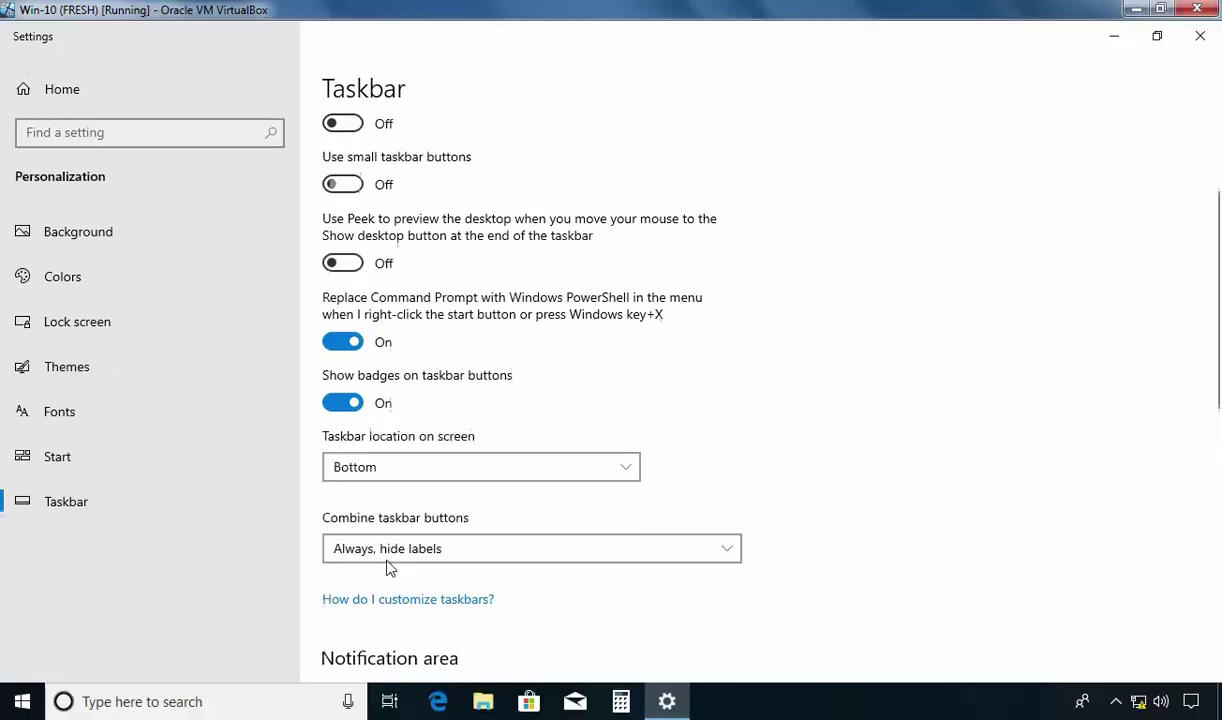
{"action": "left_click", "coordinate": [667, 702]}
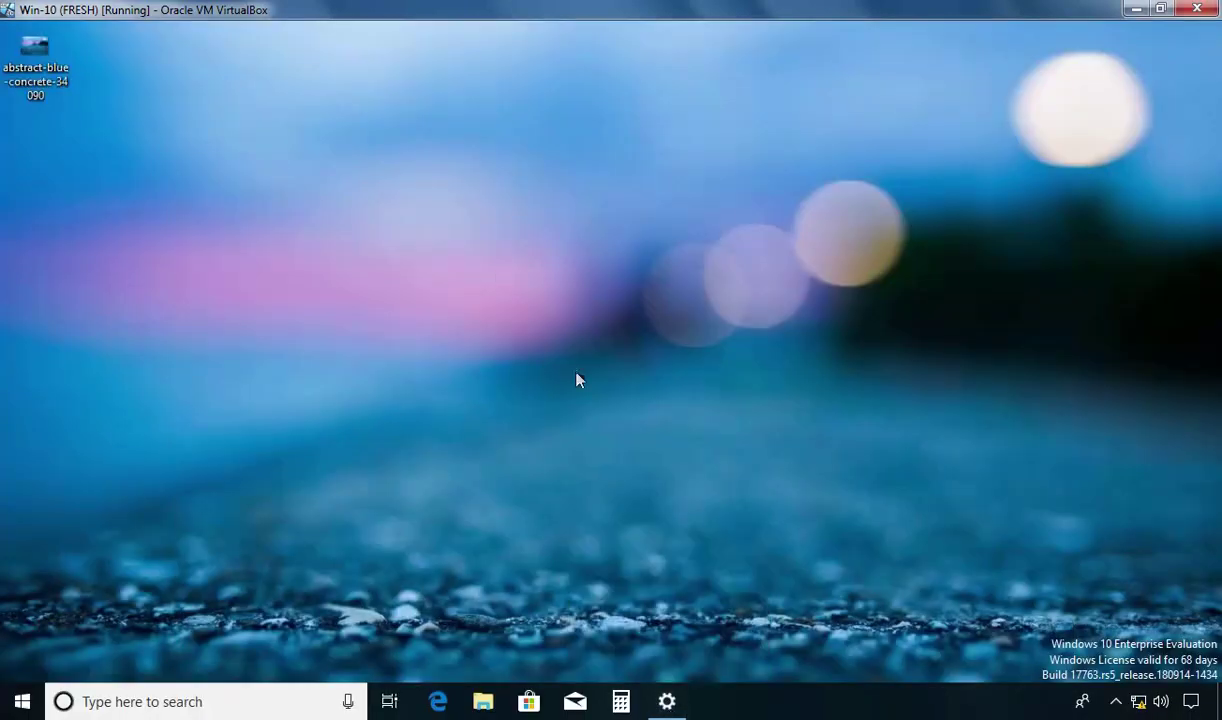
{"action": "left_click", "coordinate": [667, 702]}
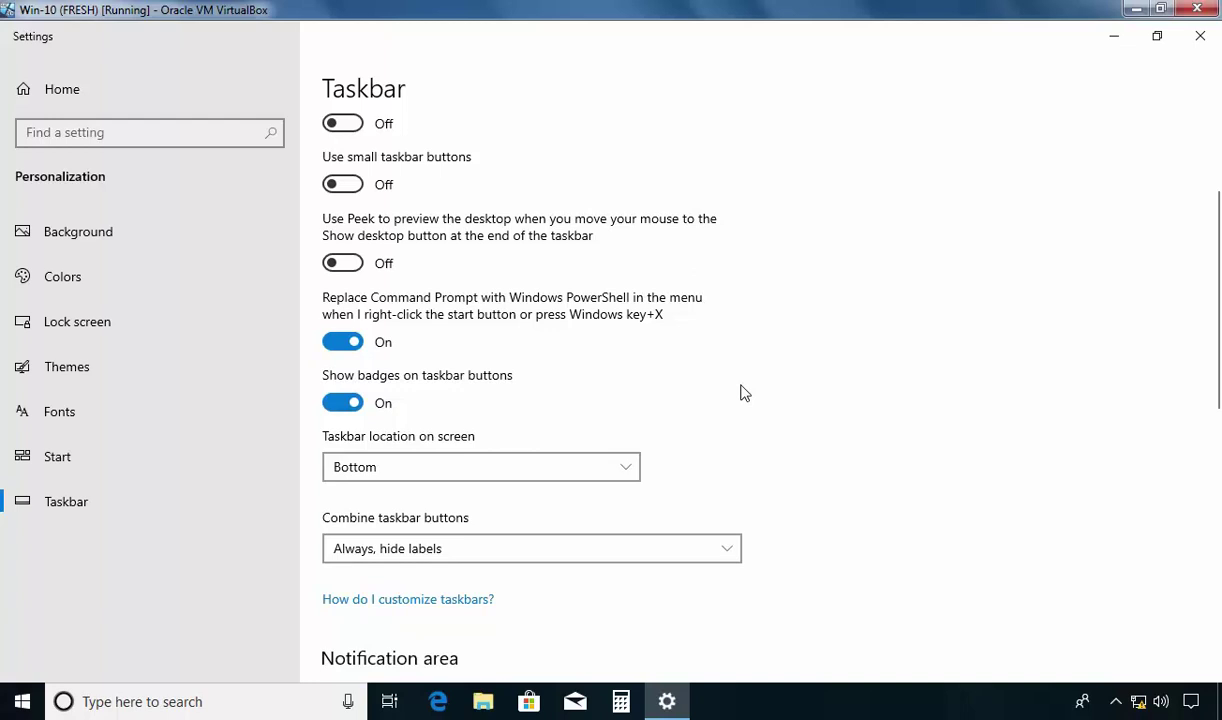
Step: Turn on automatic hiding of the taskbar in desktop mode, test it on the desktop, and turn it back off
{"action": "scroll", "coordinate": [742, 392], "scroll_direction": "up", "scroll_amount": 3}
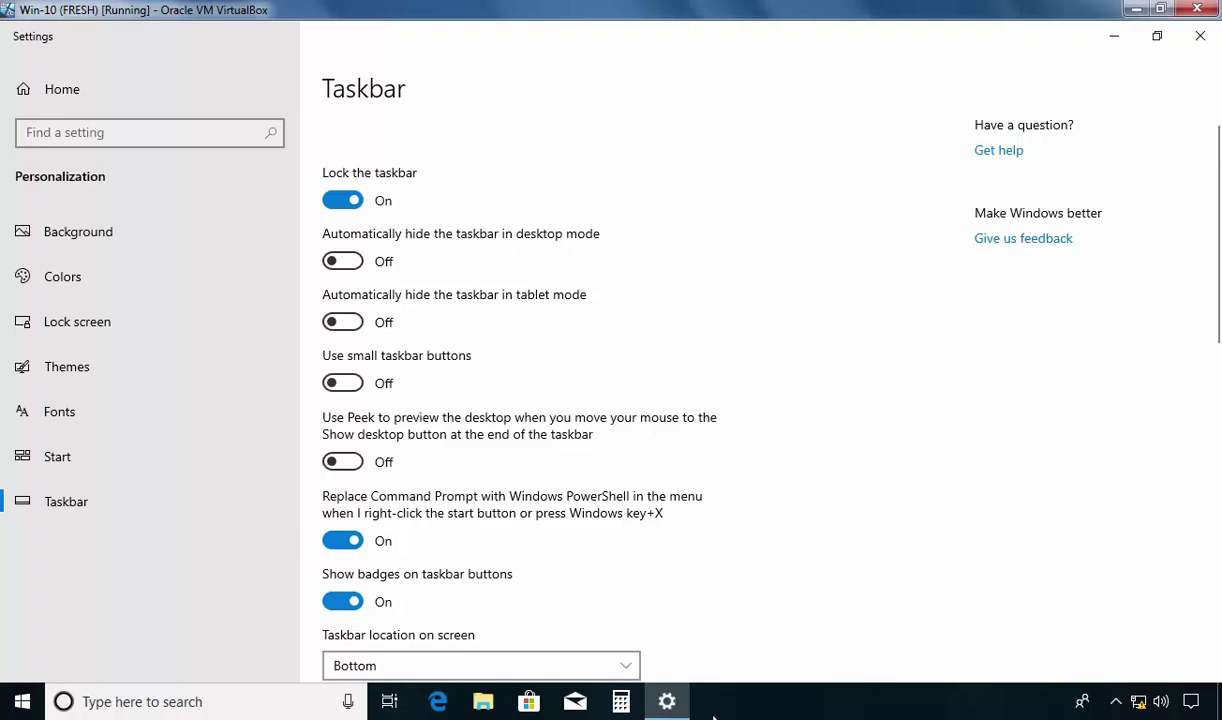
{"action": "left_click", "coordinate": [667, 701]}
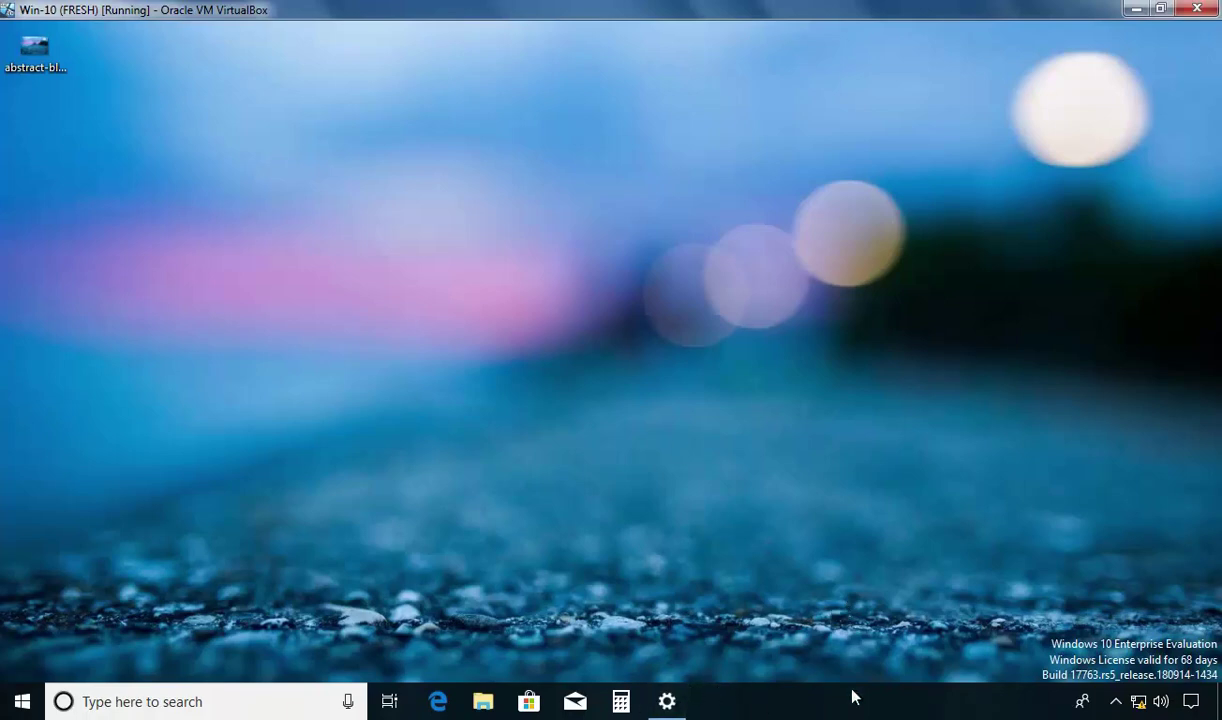
{"action": "left_click", "coordinate": [667, 701]}
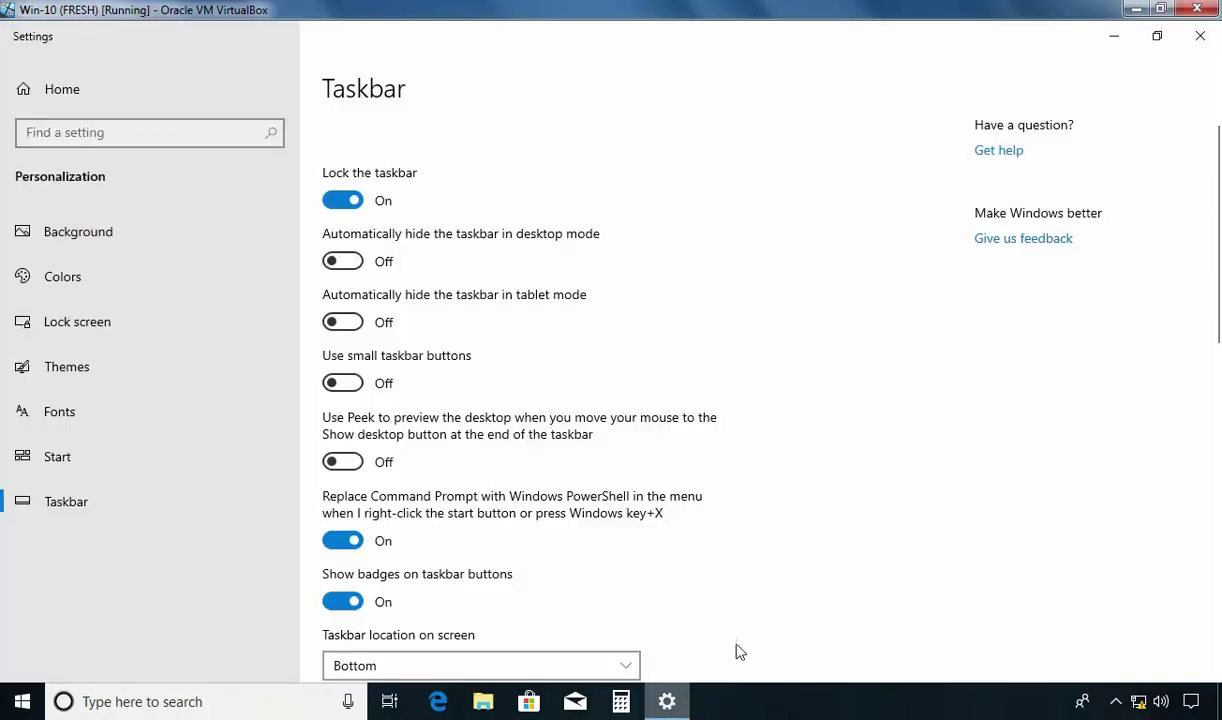
{"action": "left_click", "coordinate": [350, 262]}
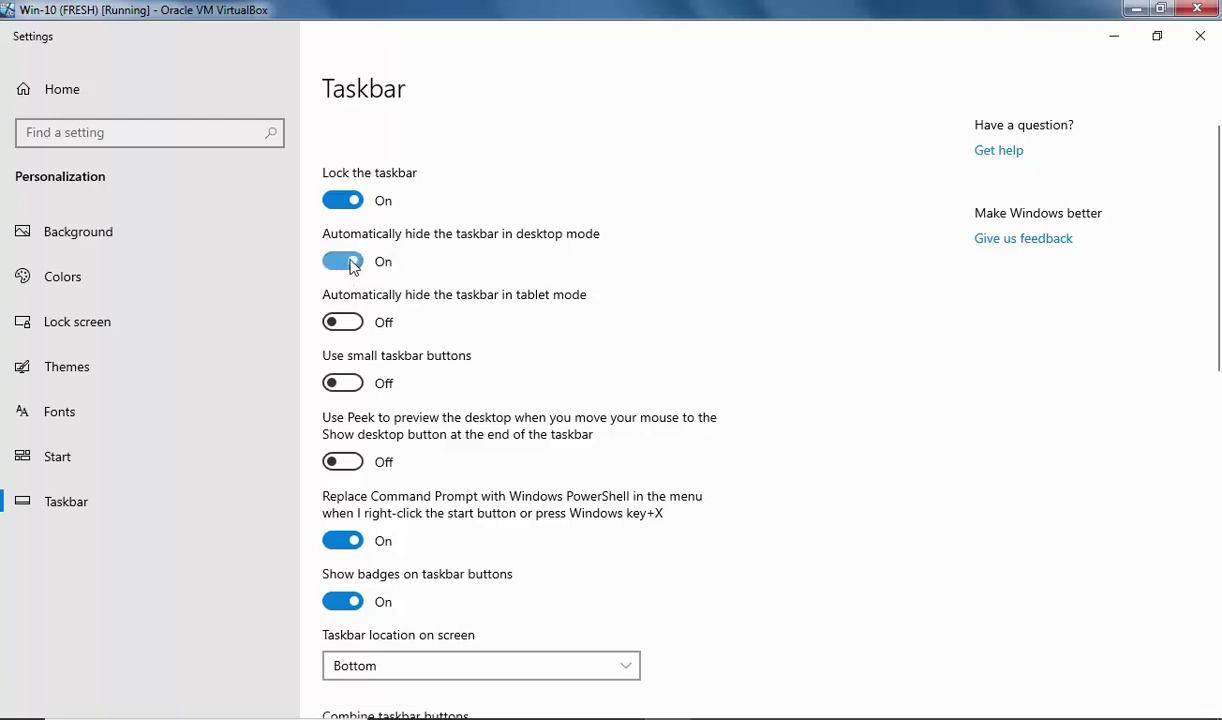
{"action": "left_click", "coordinate": [1113, 36]}
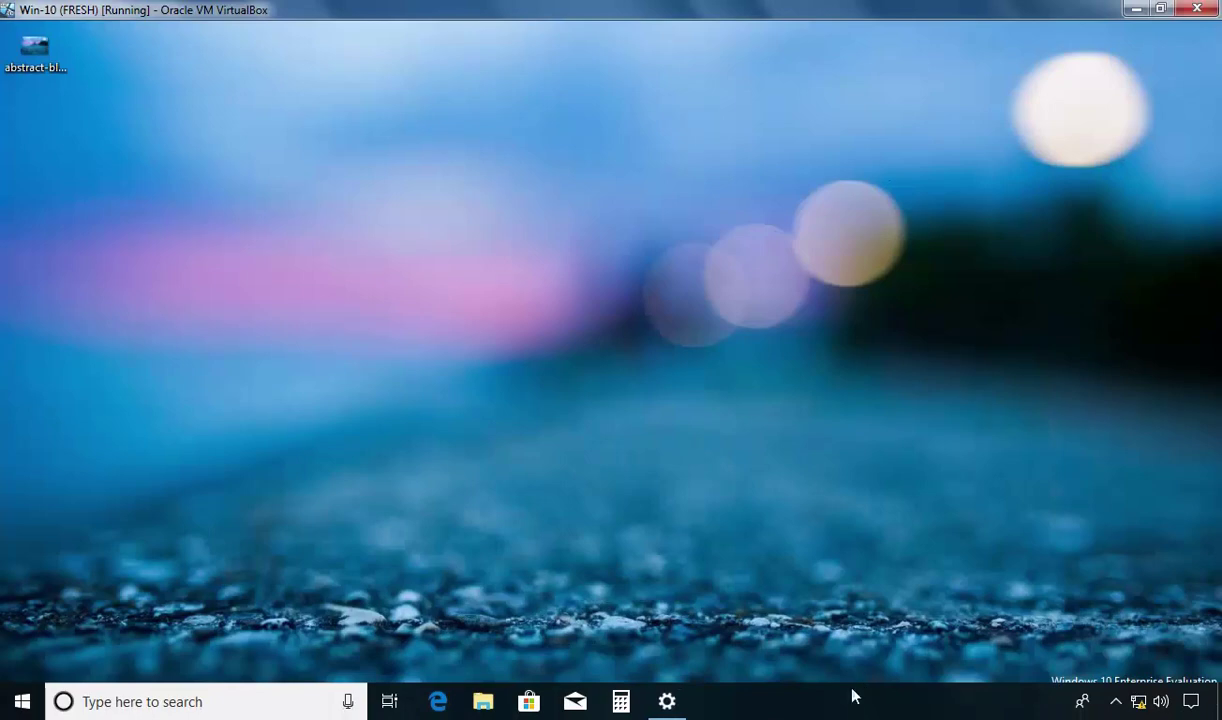
{"action": "left_click", "coordinate": [684, 186]}
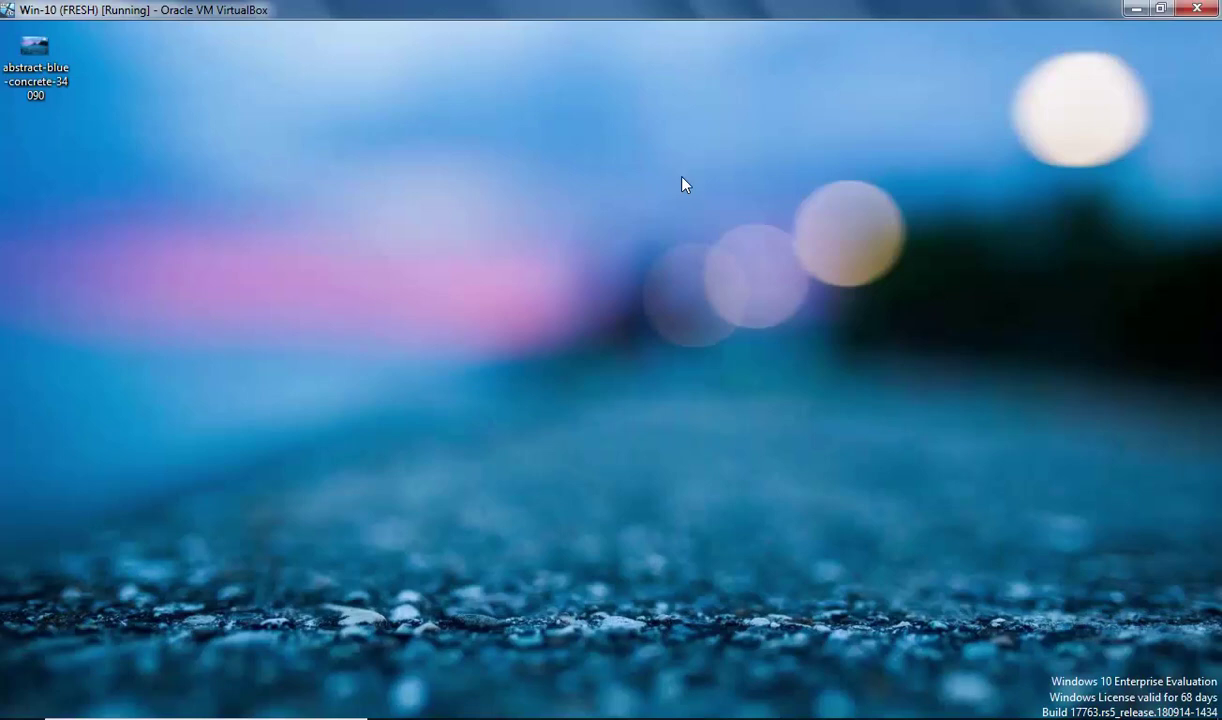
{"action": "mouse_move", "coordinate": [758, 714]}
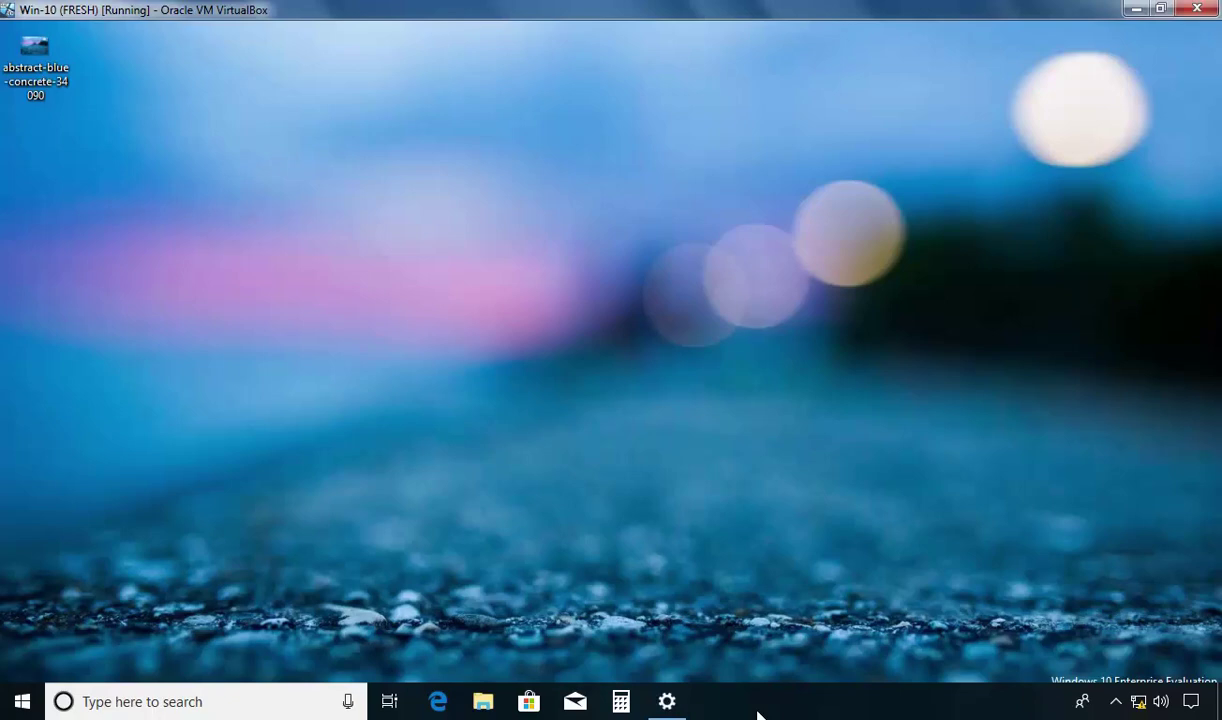
{"action": "left_click", "coordinate": [667, 702]}
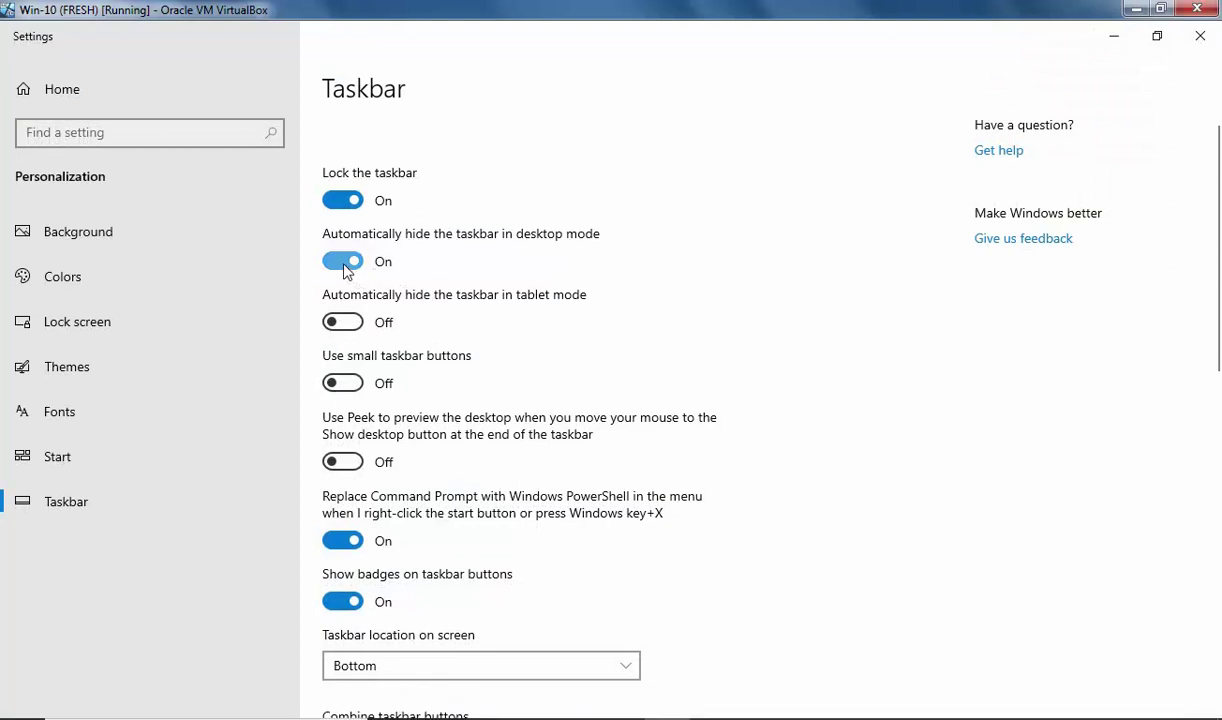
{"action": "left_click", "coordinate": [334, 259]}
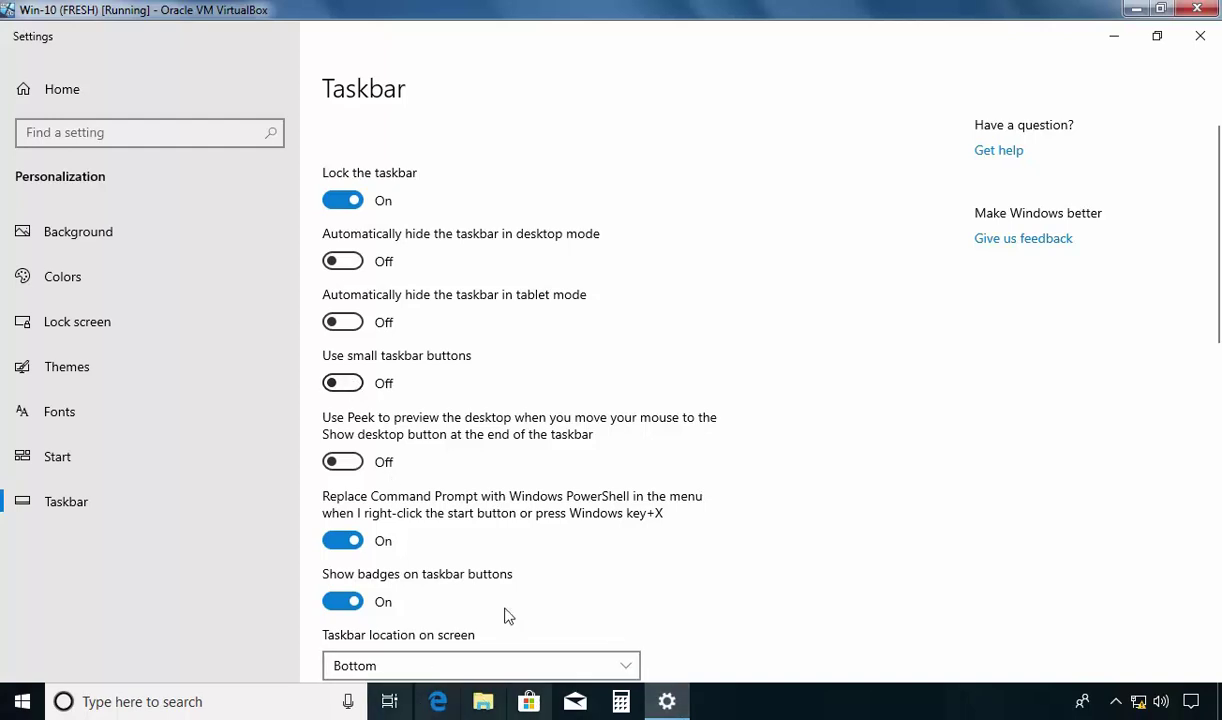
Step: Try the small taskbar buttons by switching the option on and back off
{"action": "left_click", "coordinate": [342, 378]}
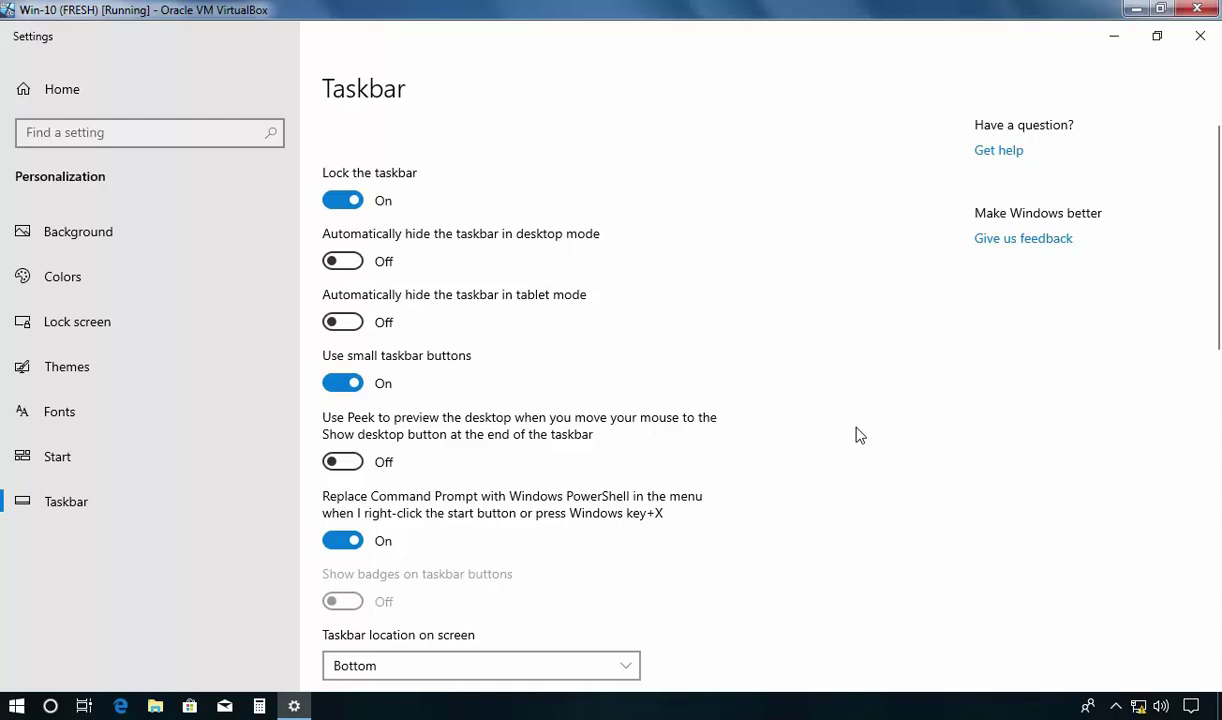
{"action": "left_click", "coordinate": [340, 384]}
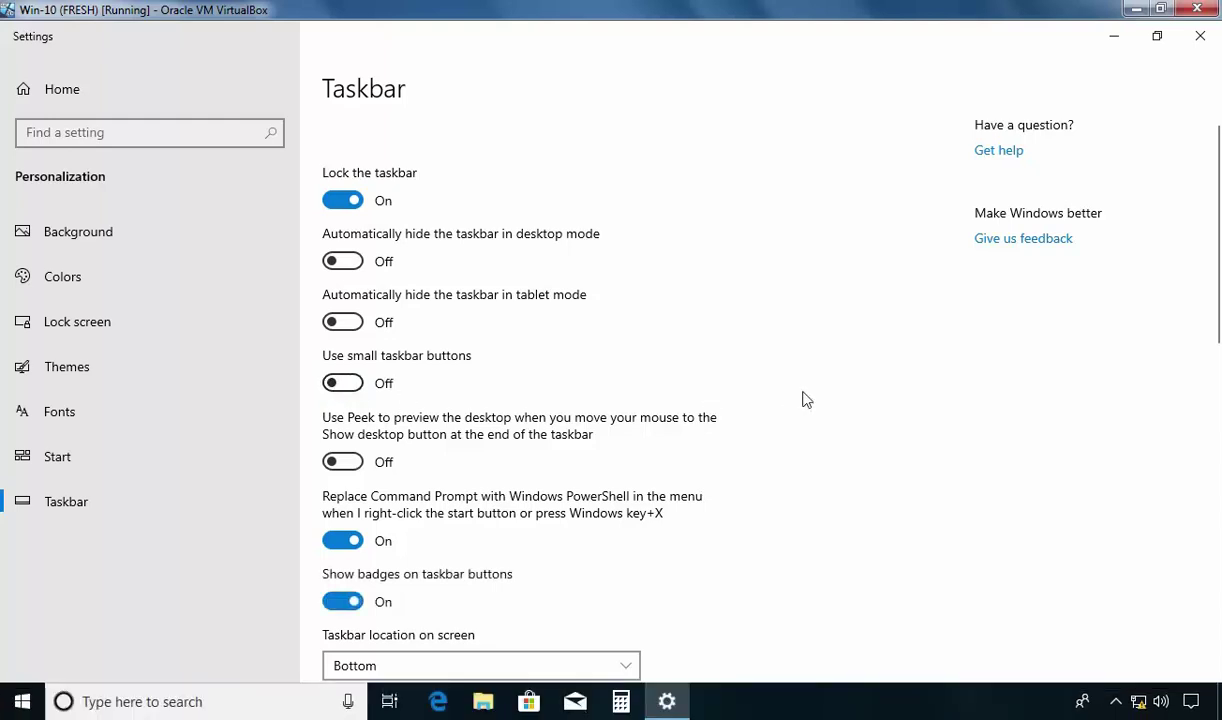
Step: Examine the Start menu and the Start button's context menu for the Windows PowerShell entries, and return to the taskbar settings
{"action": "scroll", "coordinate": [806, 400], "scroll_direction": "down", "scroll_amount": 2}
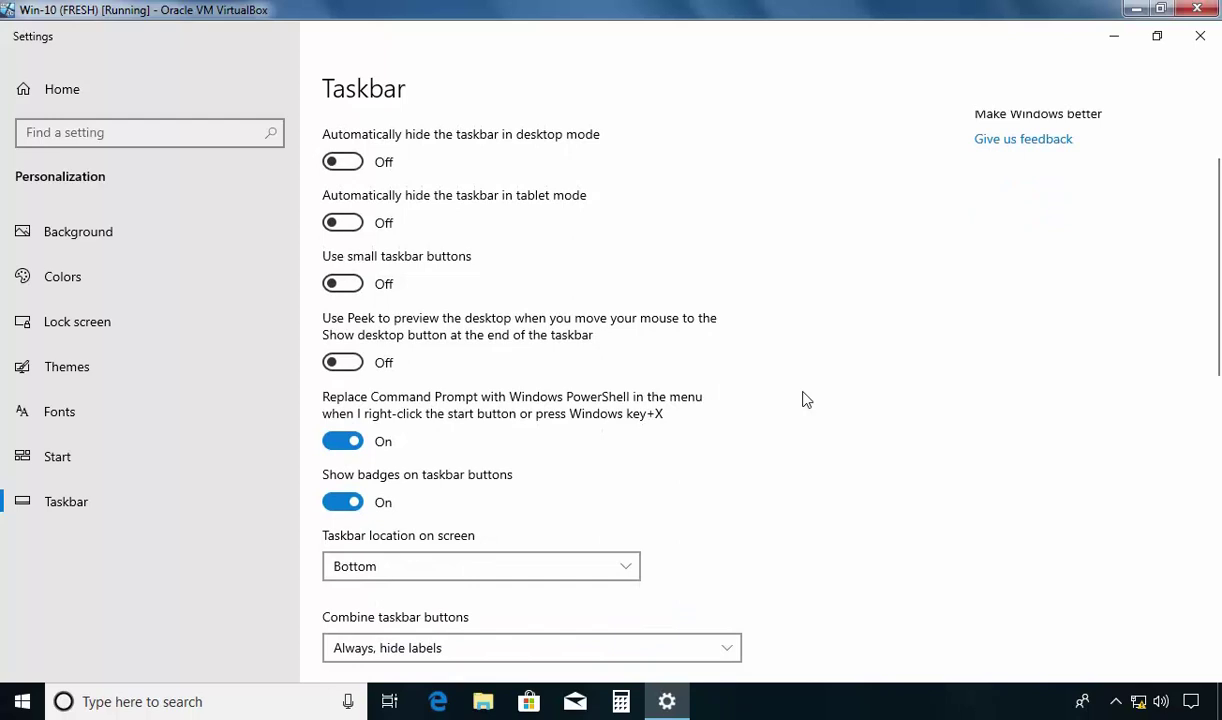
{"action": "scroll", "coordinate": [806, 400], "scroll_direction": "down", "scroll_amount": 2}
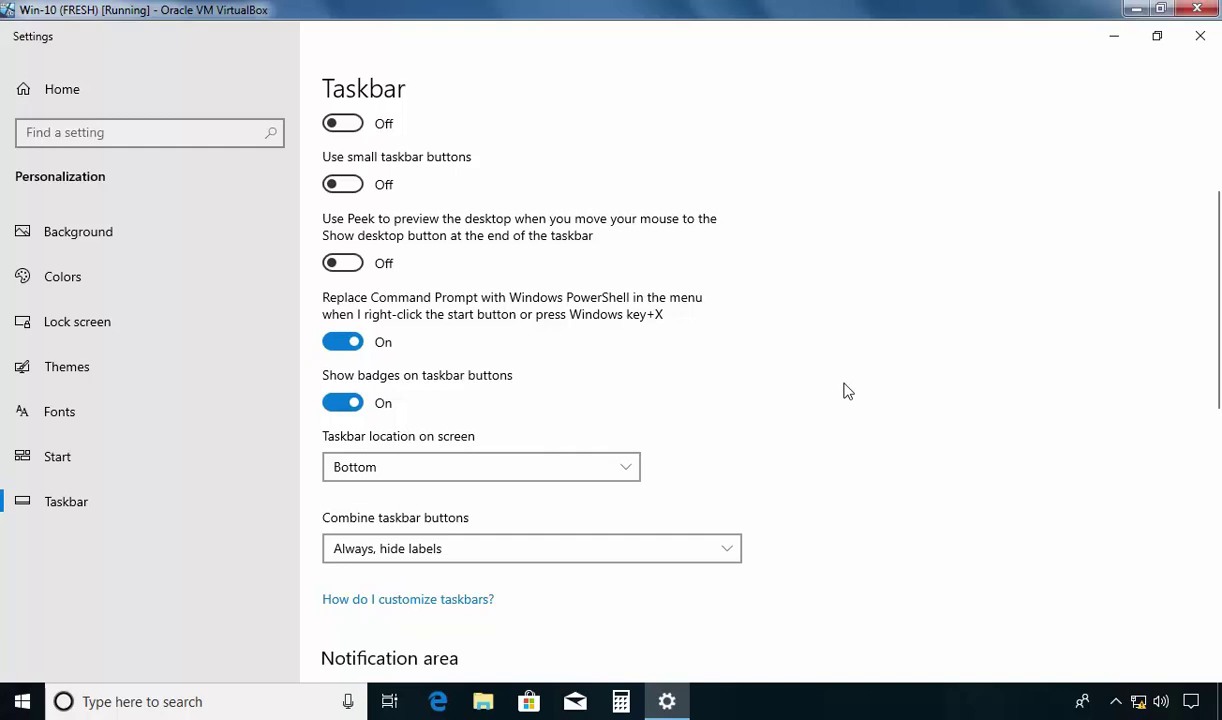
{"action": "left_click", "coordinate": [667, 701]}
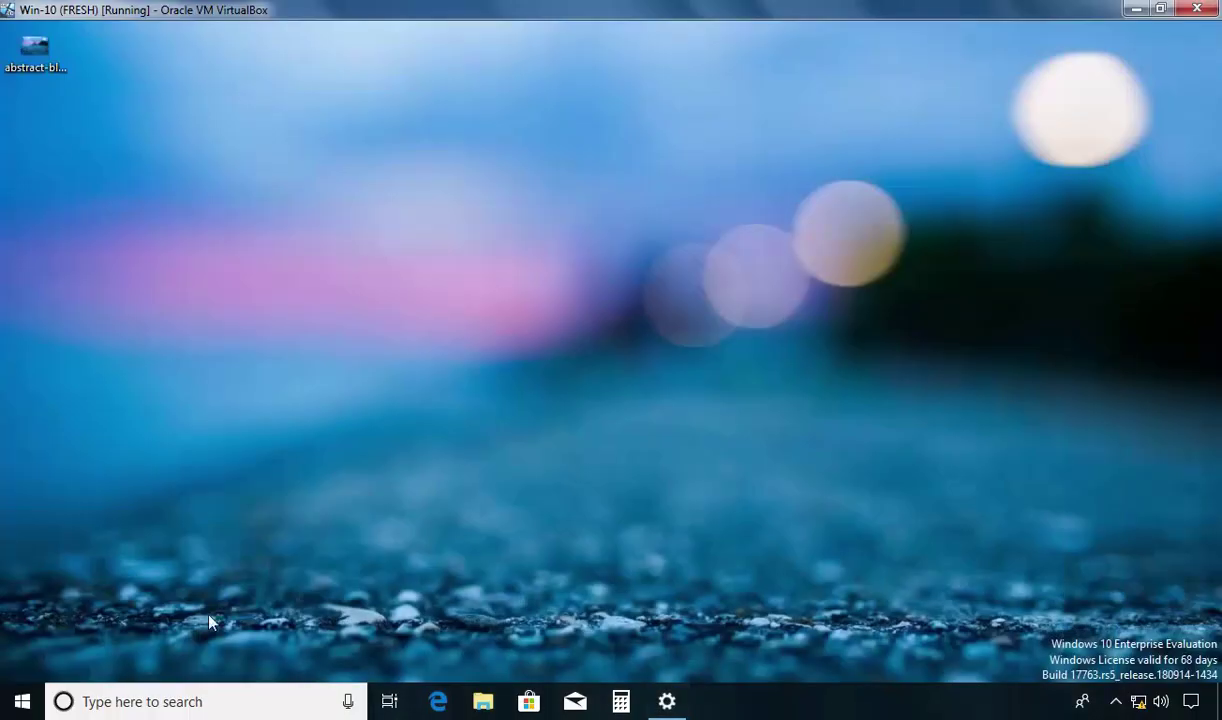
{"action": "left_click", "coordinate": [22, 701]}
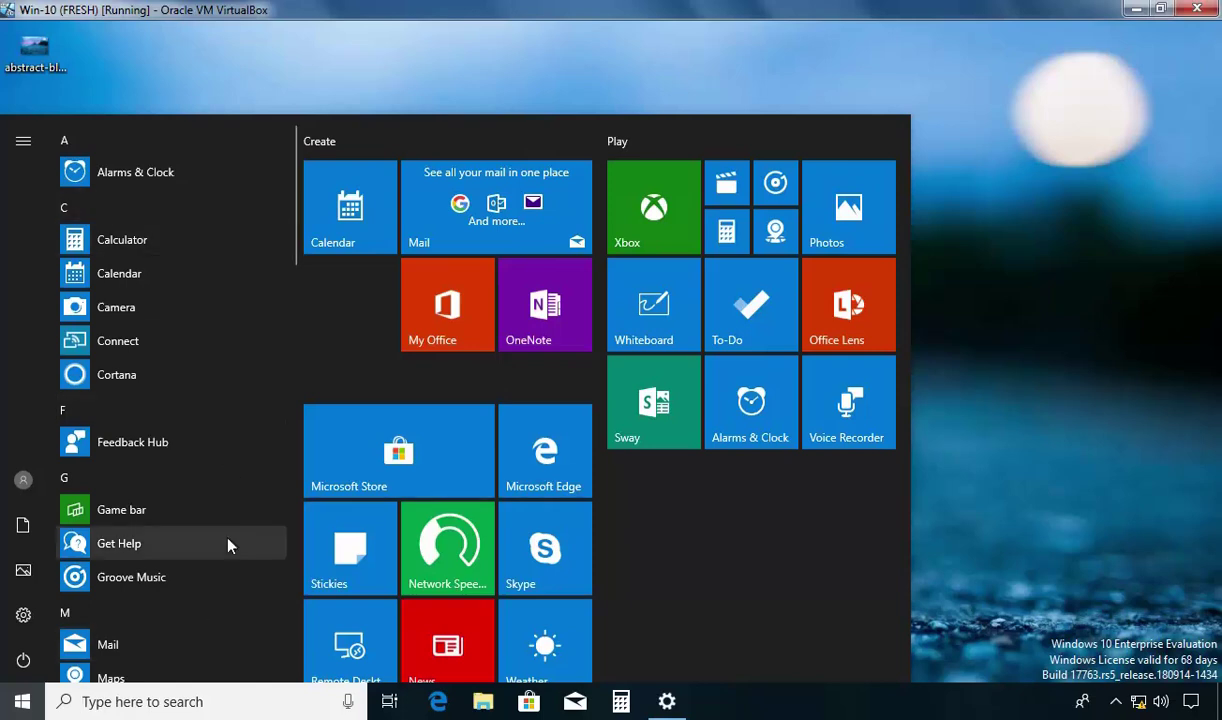
{"action": "left_click", "coordinate": [1020, 455]}
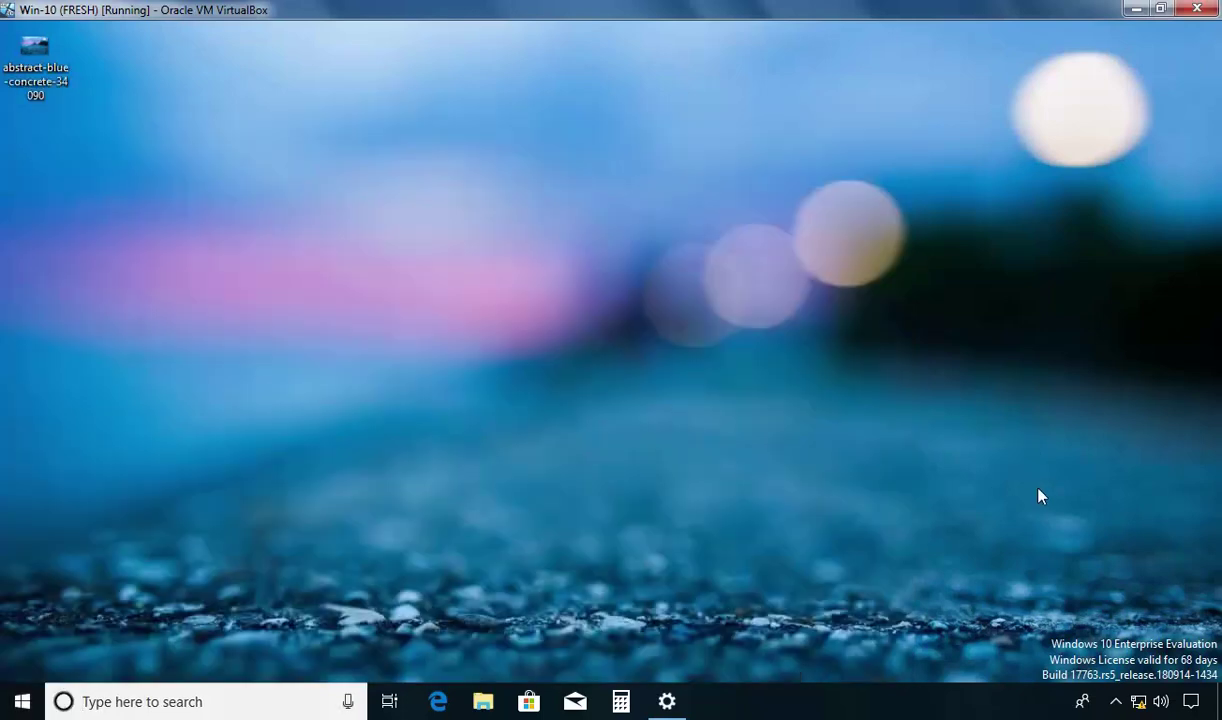
{"action": "right_click", "coordinate": [22, 706]}
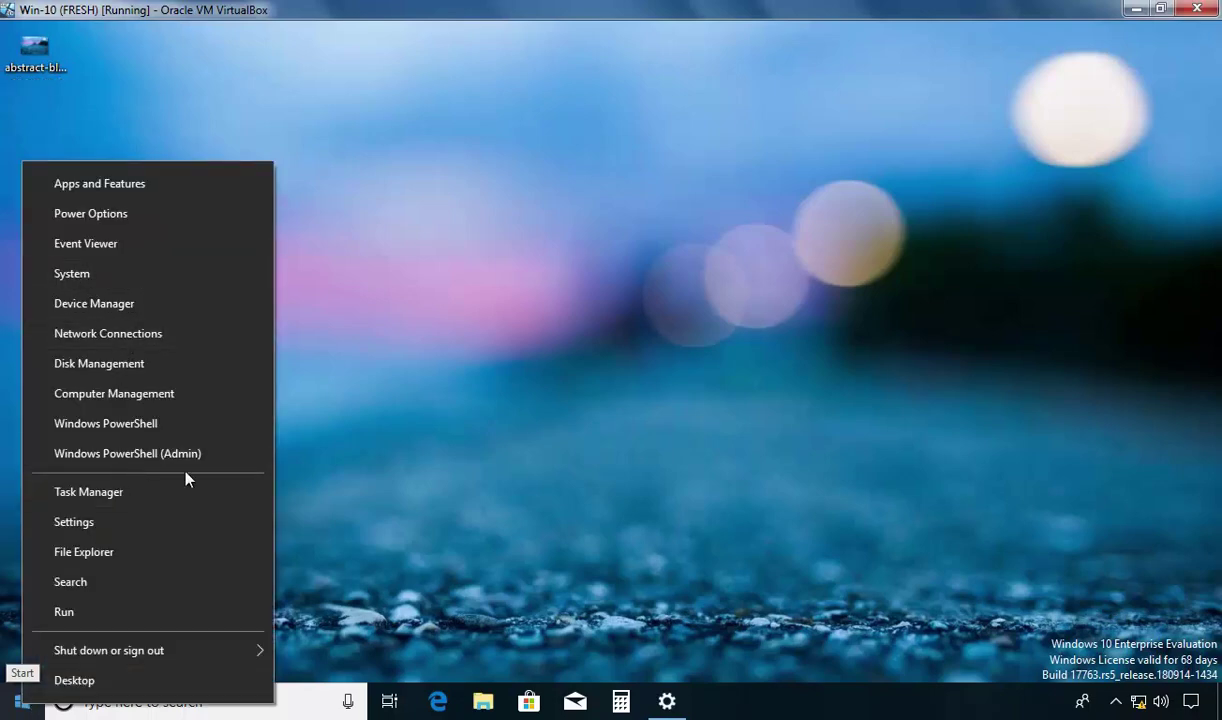
{"action": "key", "text": "Escape"}
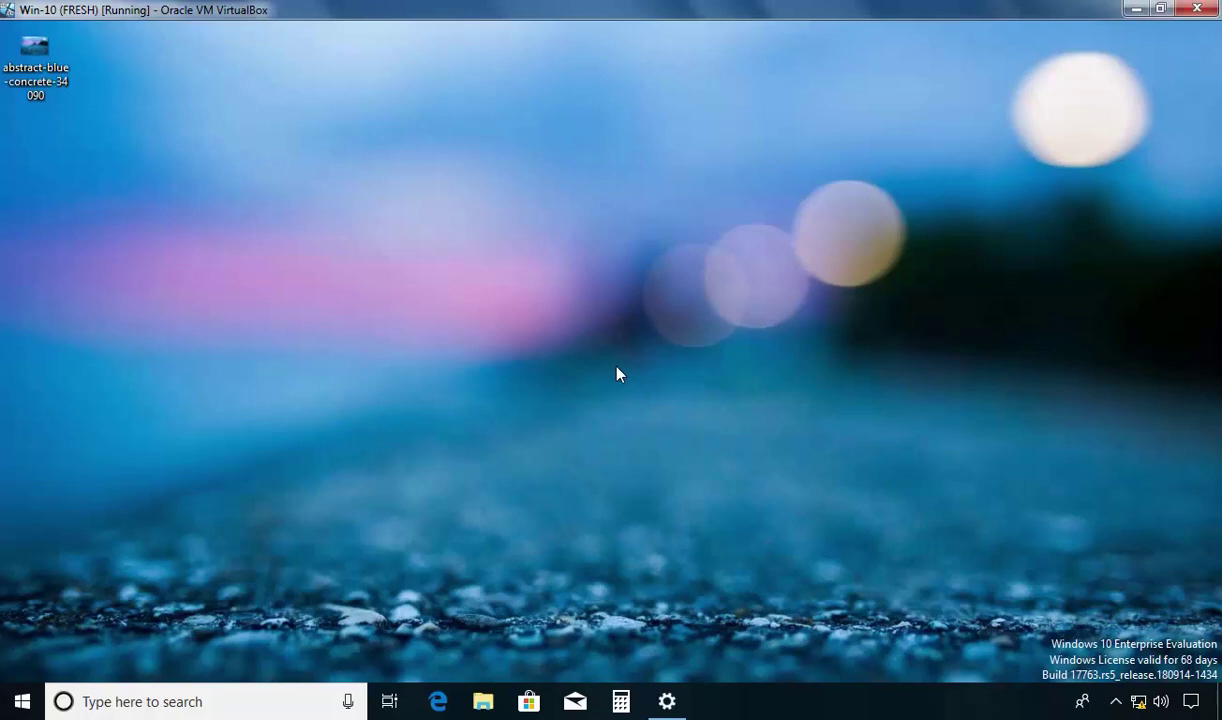
{"action": "key", "text": "super+x"}
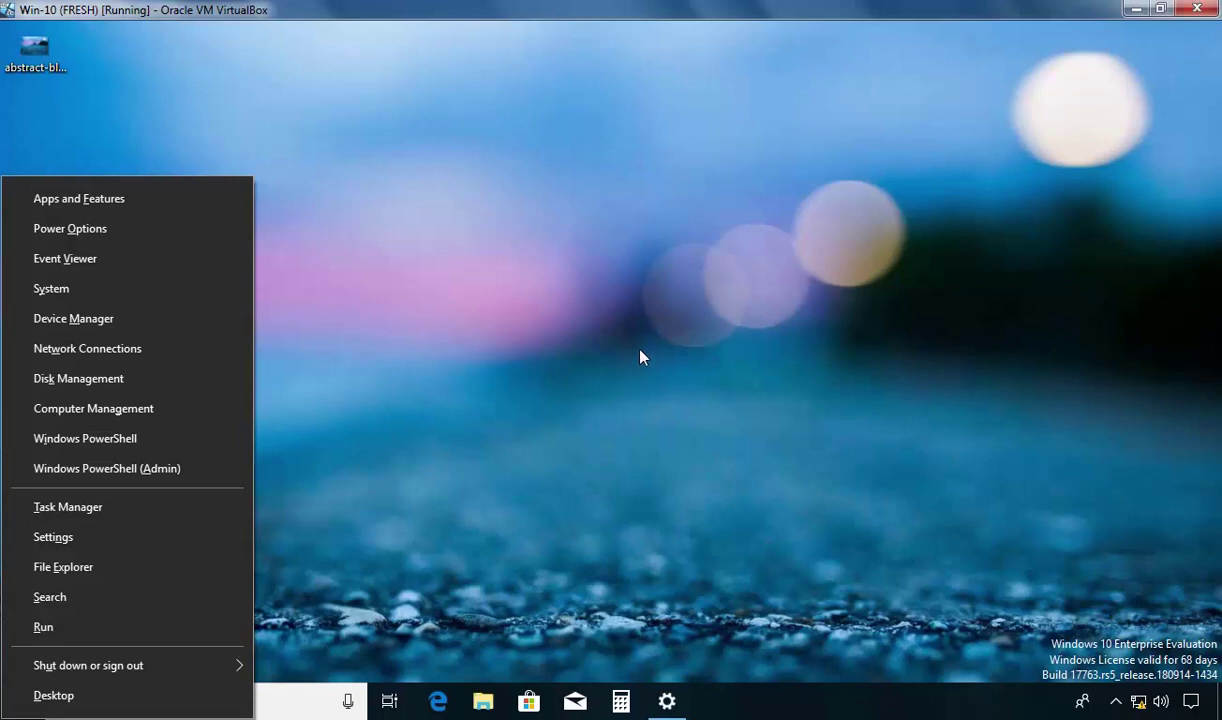
{"action": "key", "text": "Escape"}
{"action": "left_click", "coordinate": [667, 701]}
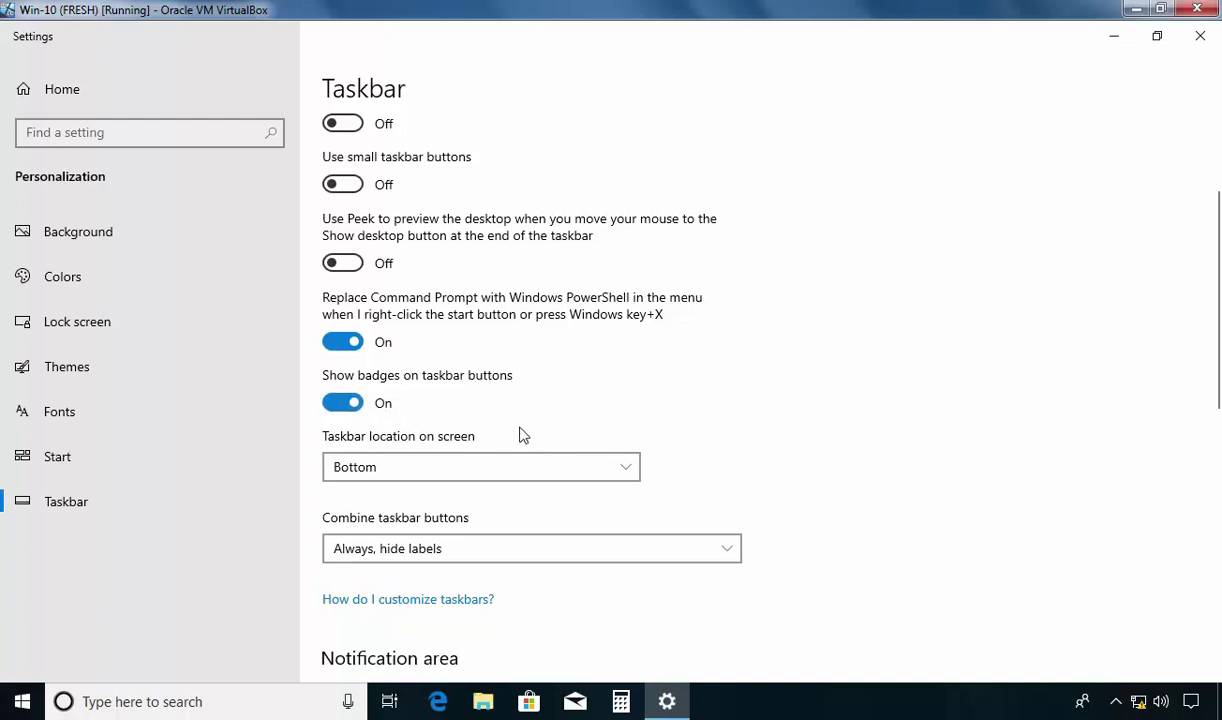
Step: Look at the taskbar on the desktop and review the available choices for combining taskbar buttons
{"action": "scroll", "coordinate": [519, 435], "scroll_direction": "down", "scroll_amount": 2}
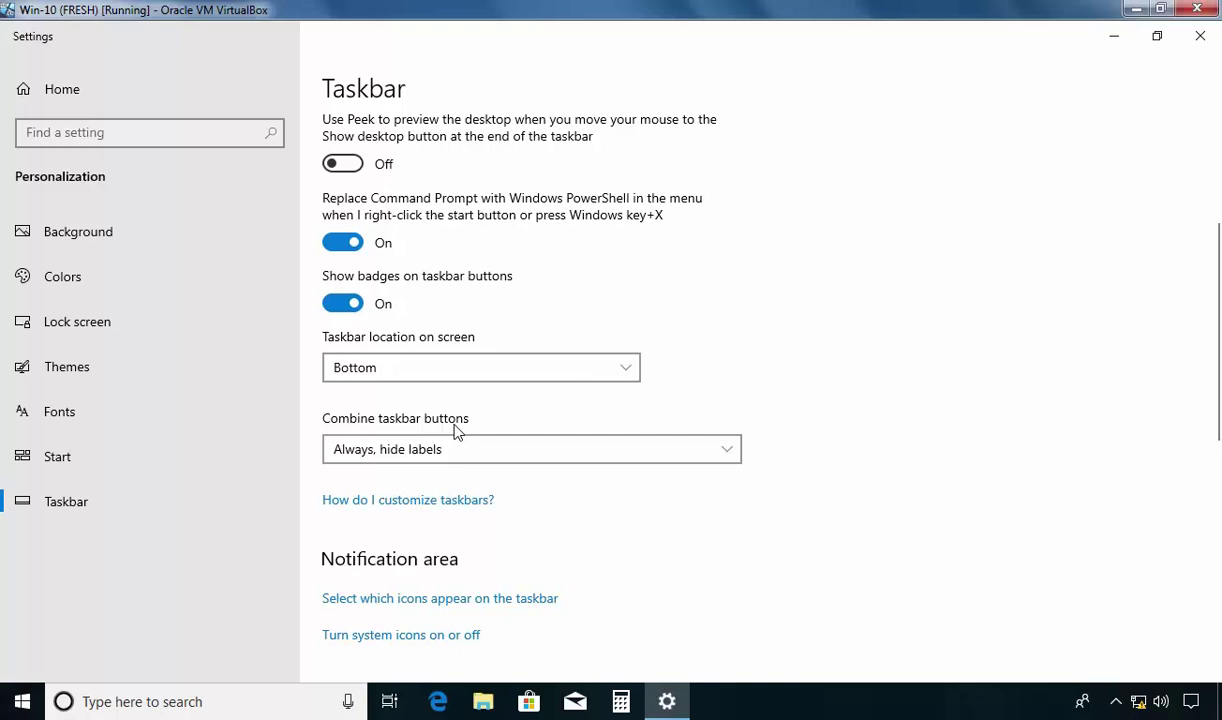
{"action": "left_click", "coordinate": [668, 704]}
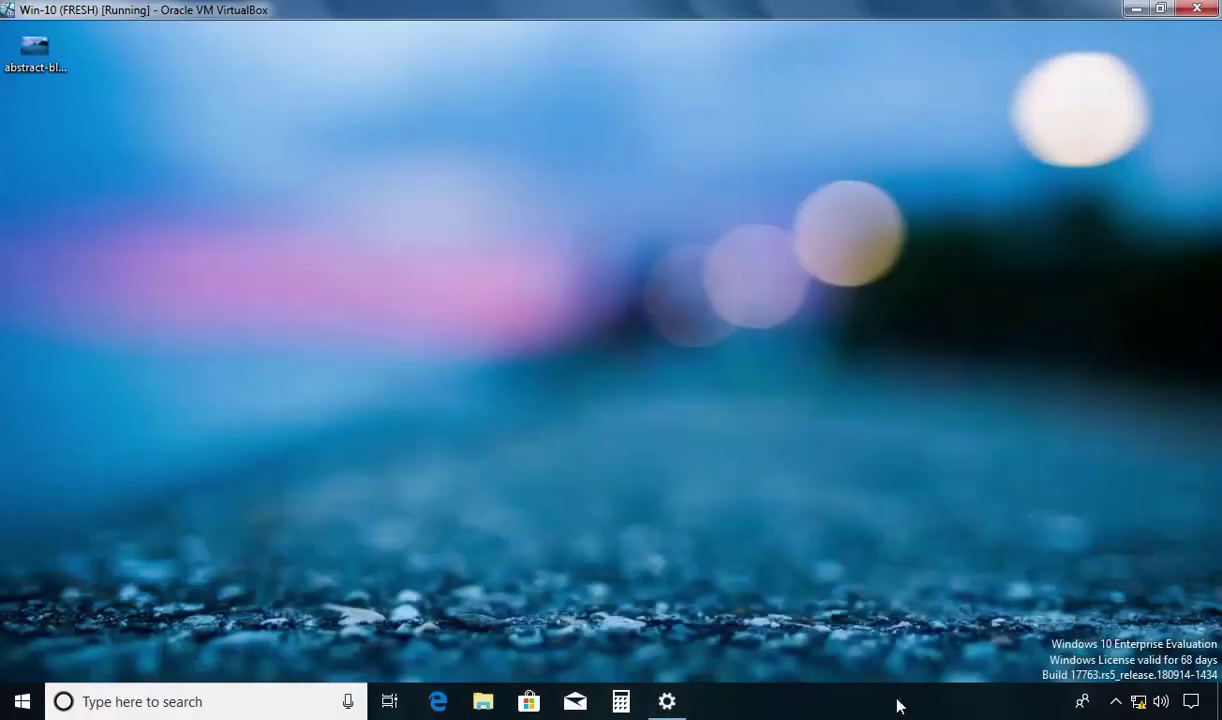
{"action": "left_click", "coordinate": [670, 703]}
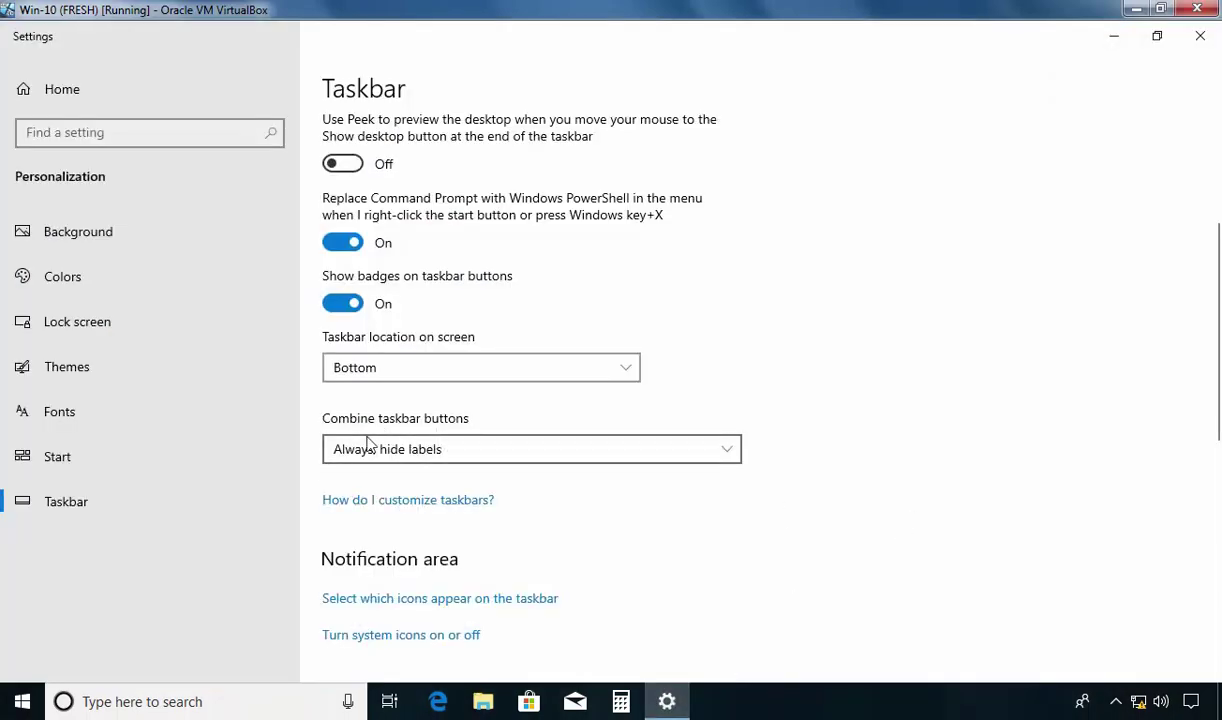
{"action": "left_click", "coordinate": [371, 456]}
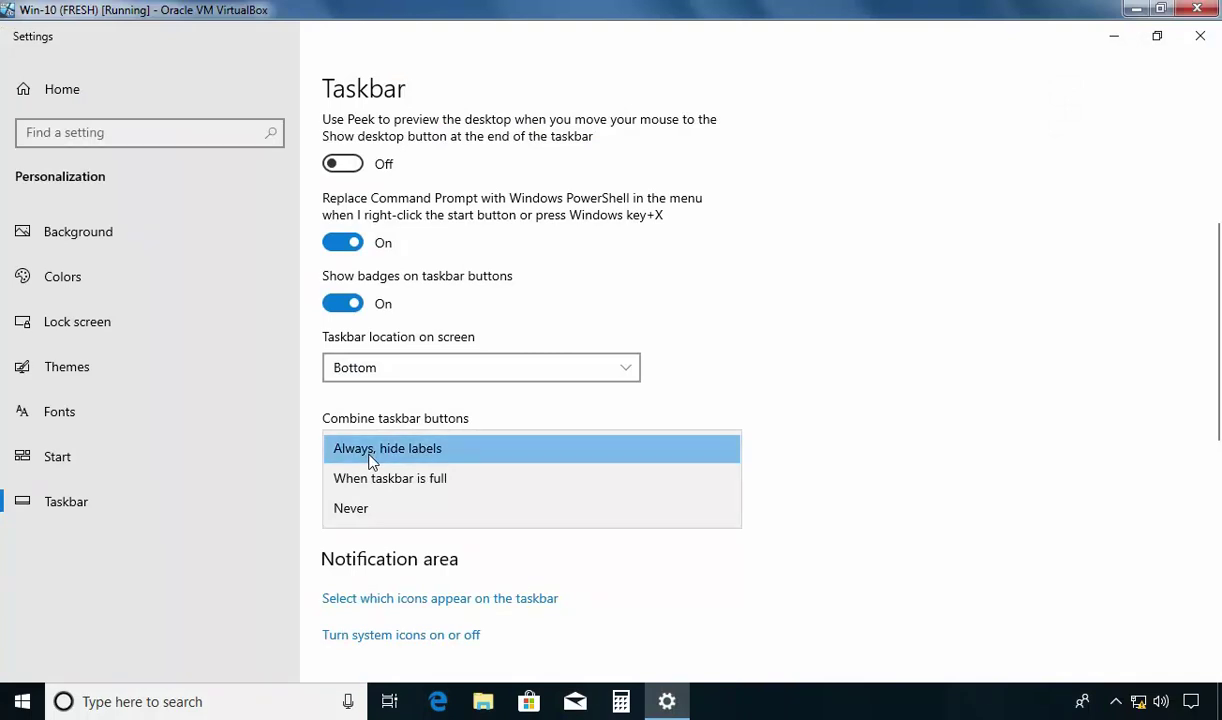
Step: Open two File Explorer windows from the desktop and show the Music folder in the second one
{"action": "left_click", "coordinate": [667, 703]}
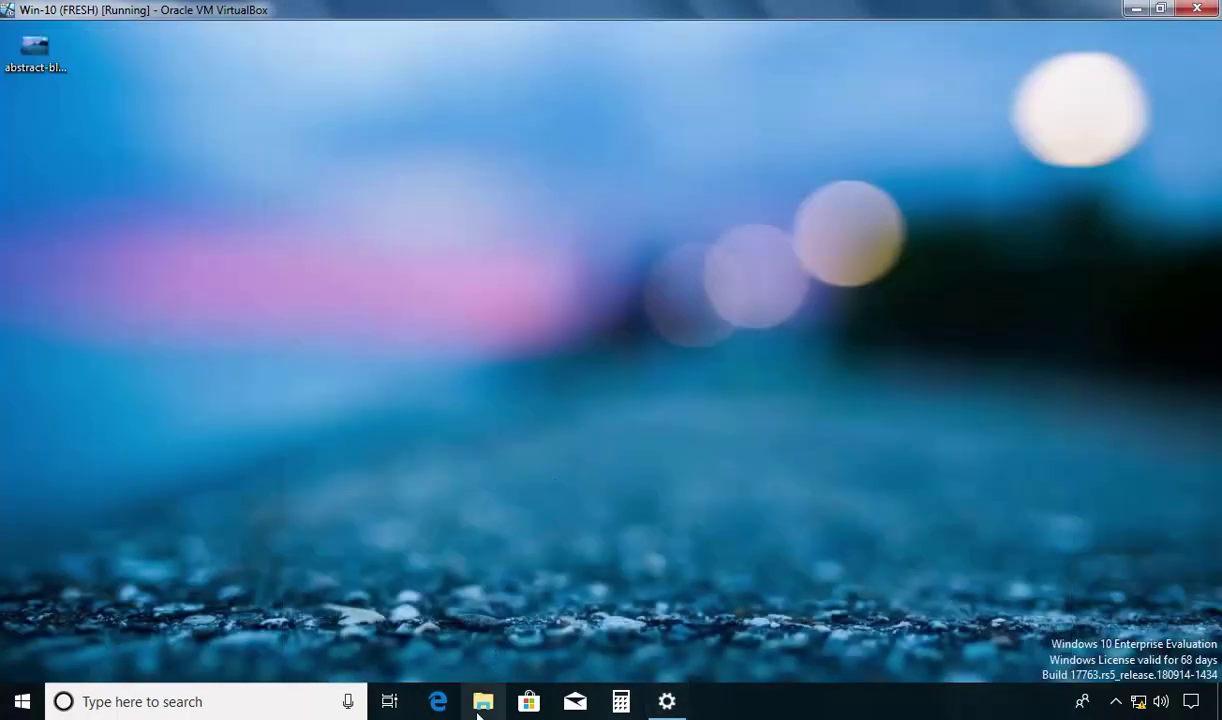
{"action": "left_click", "coordinate": [481, 705]}
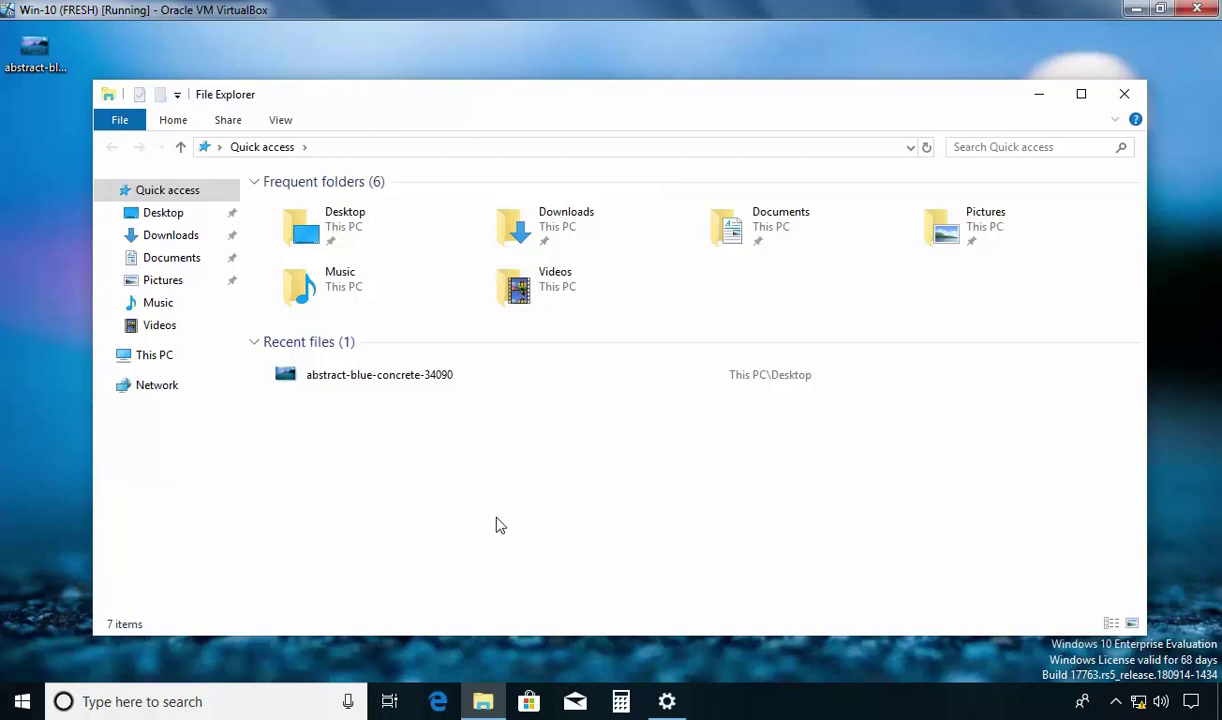
{"action": "key", "text": "ctrl+n"}
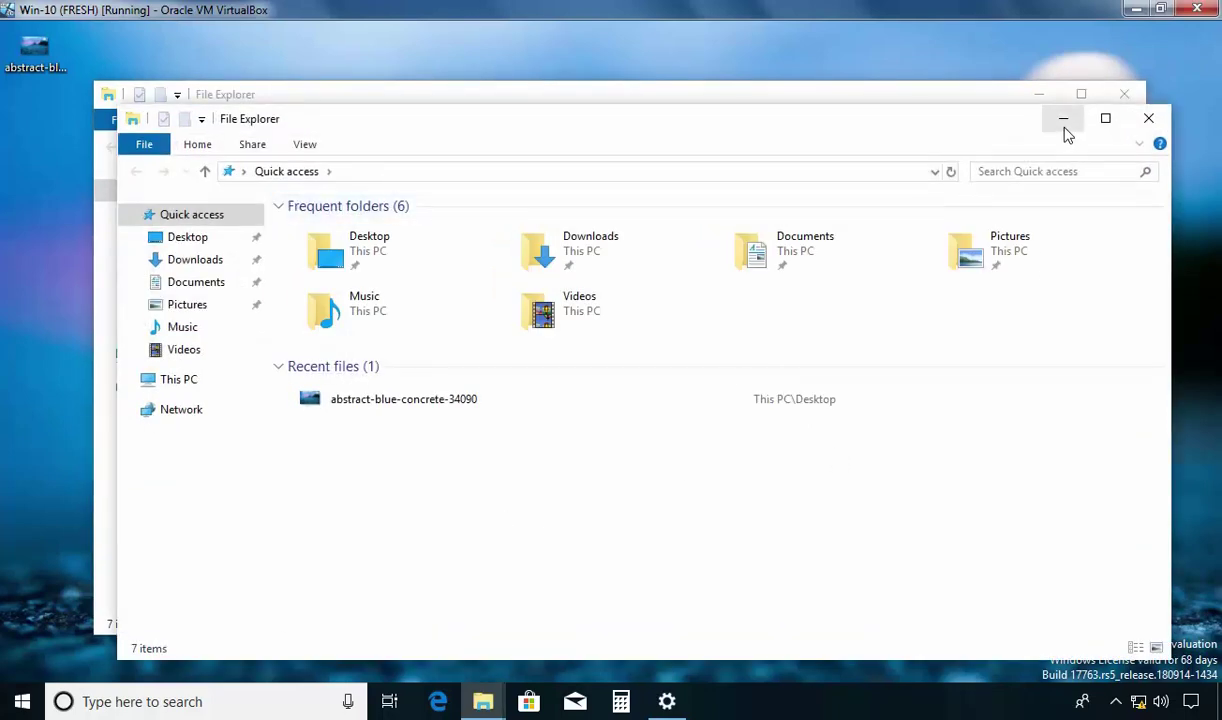
{"action": "double_click", "coordinate": [355, 308]}
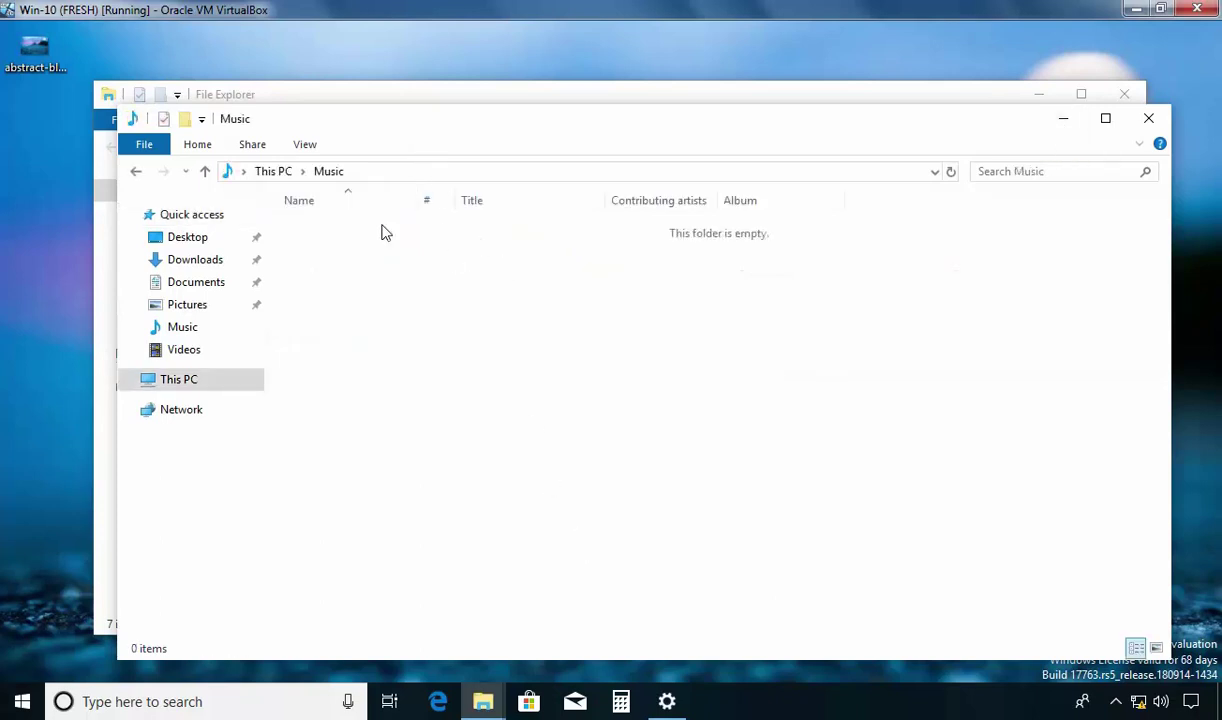
Step: Show the Downloads folder in the first File Explorer window and minimize both File Explorer windows
{"action": "left_click_drag", "start_coordinate": [404, 134], "coordinate": [475, 254]}
{"action": "left_click", "coordinate": [362, 95]}
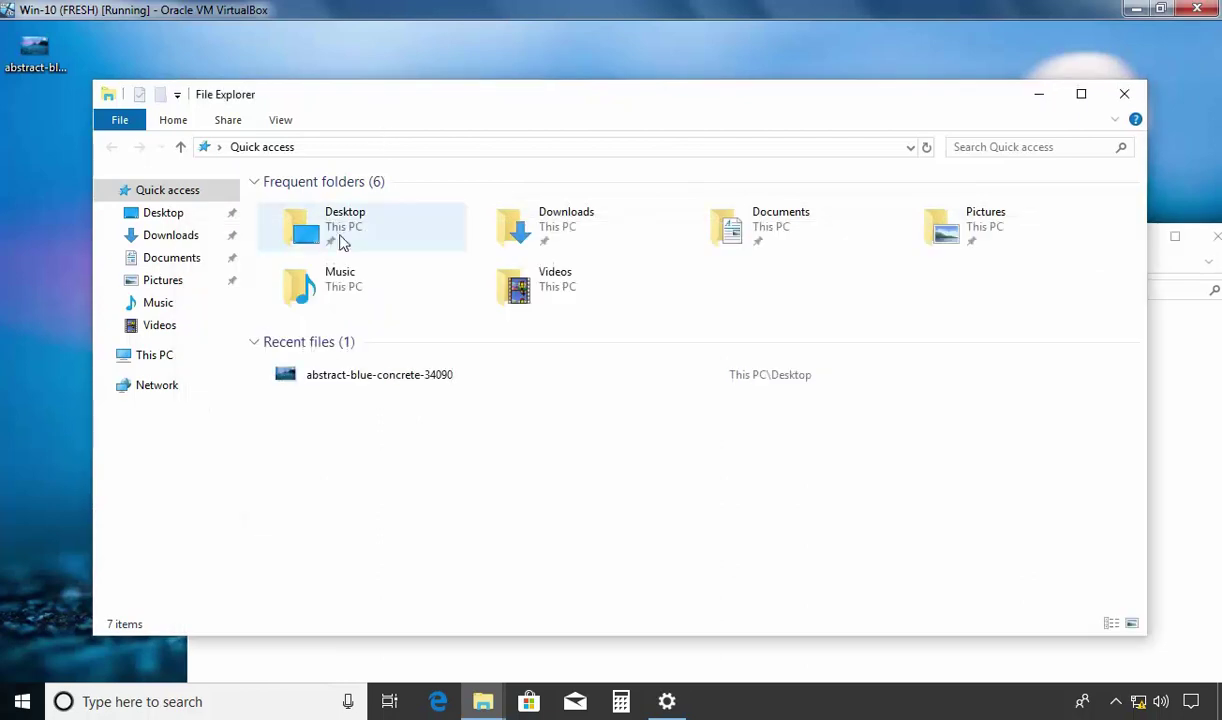
{"action": "double_click", "coordinate": [559, 229]}
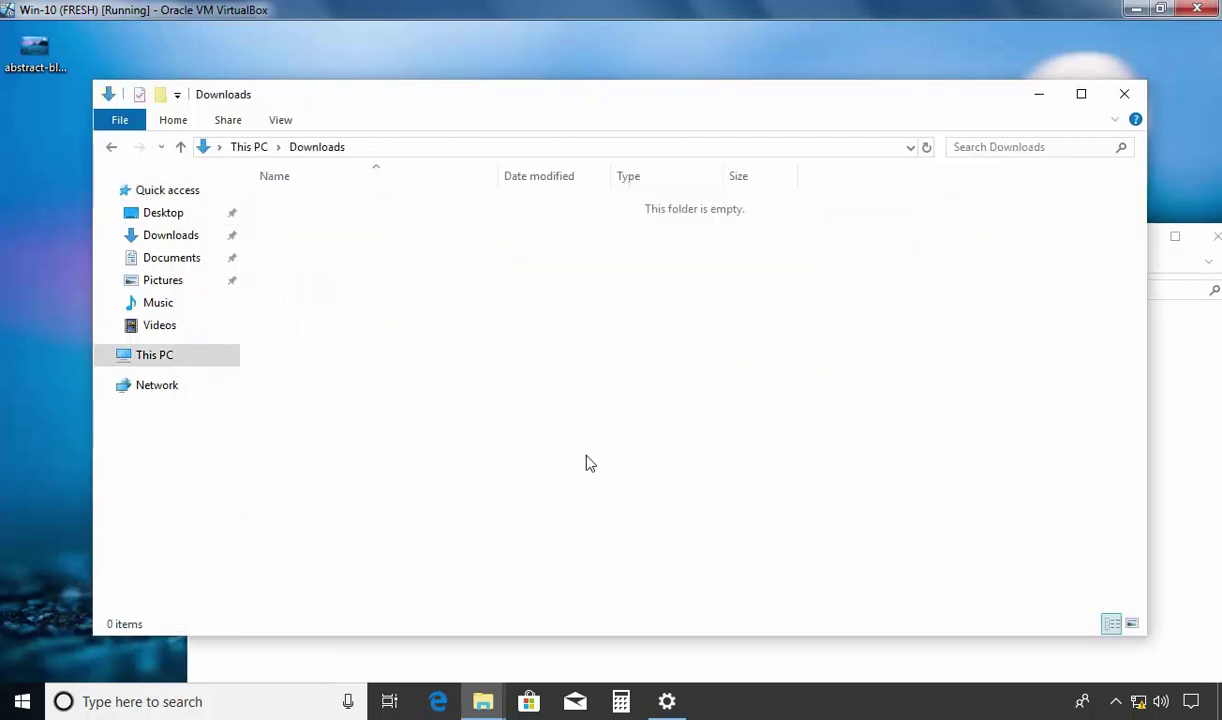
{"action": "left_click", "coordinate": [1040, 106]}
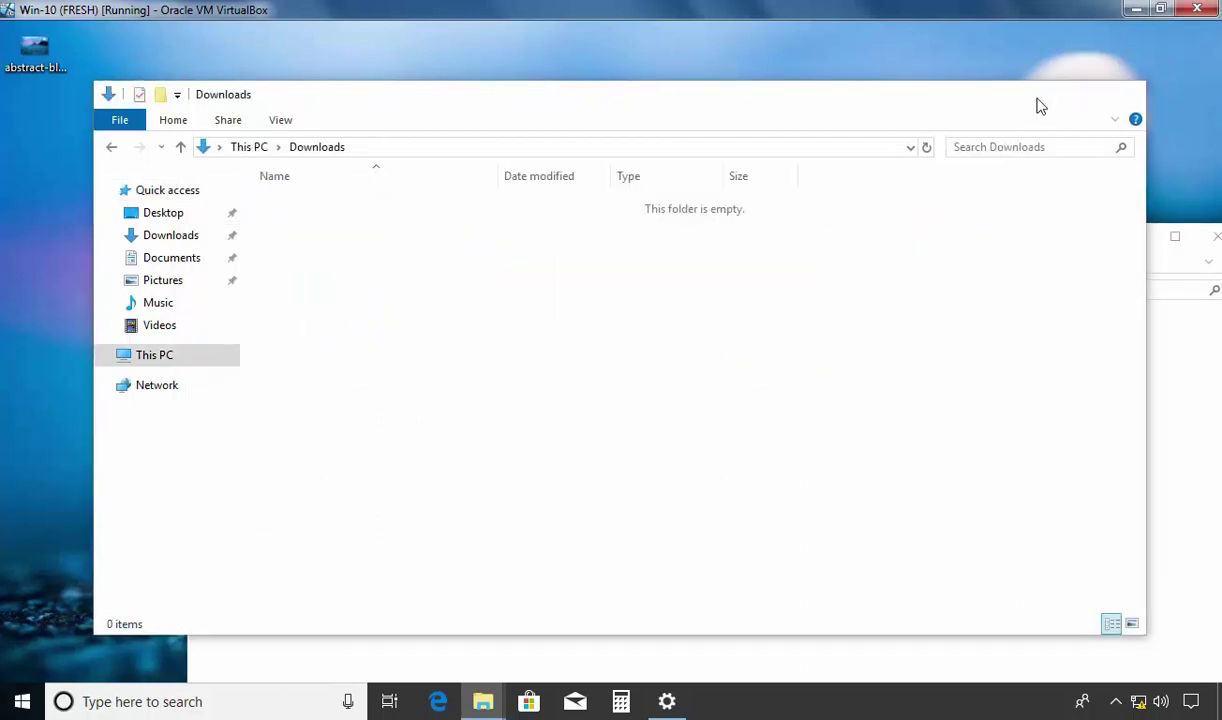
{"action": "left_click", "coordinate": [1130, 237]}
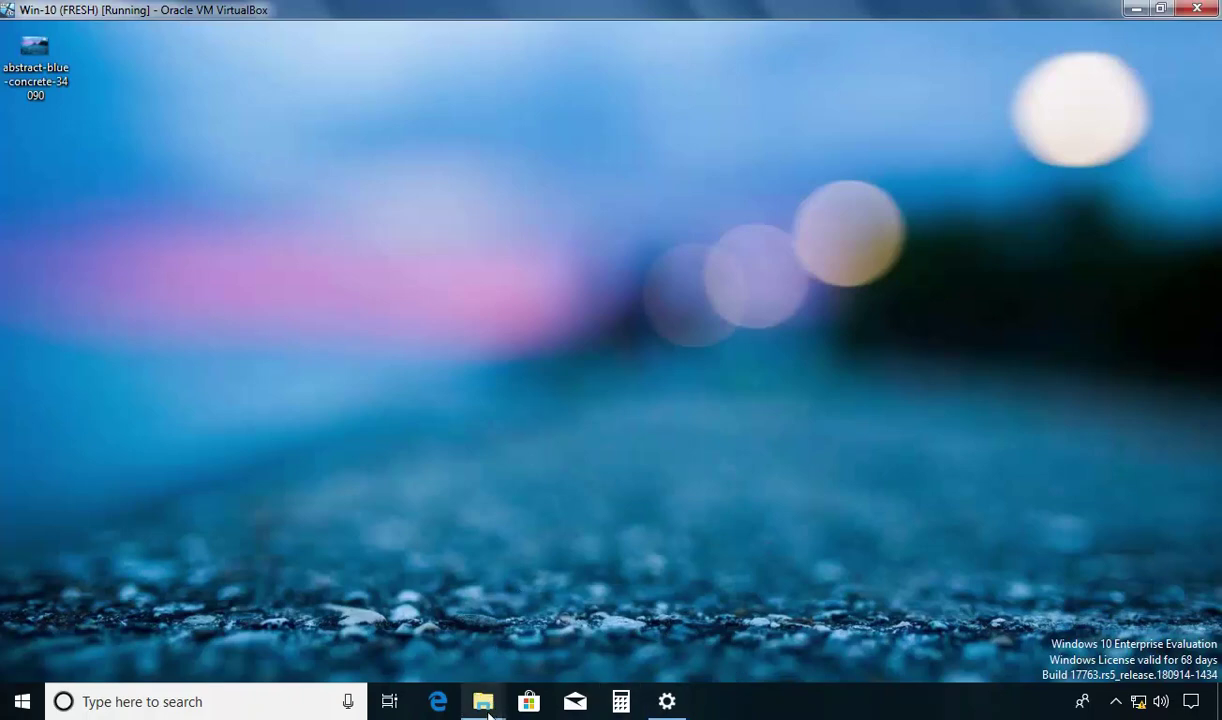
Step: Try combining taskbar buttons with Never and When taskbar is full in the taskbar settings, and restore Always, hide labels
{"action": "left_click", "coordinate": [667, 701]}
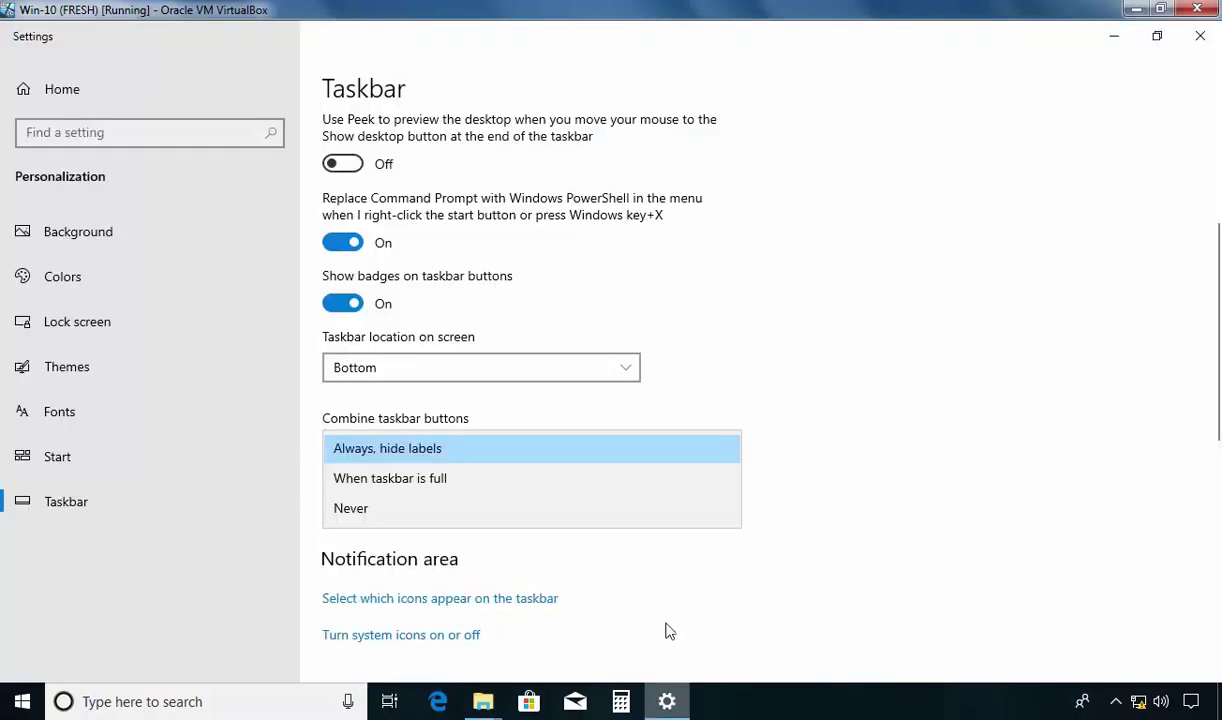
{"action": "left_click", "coordinate": [351, 509]}
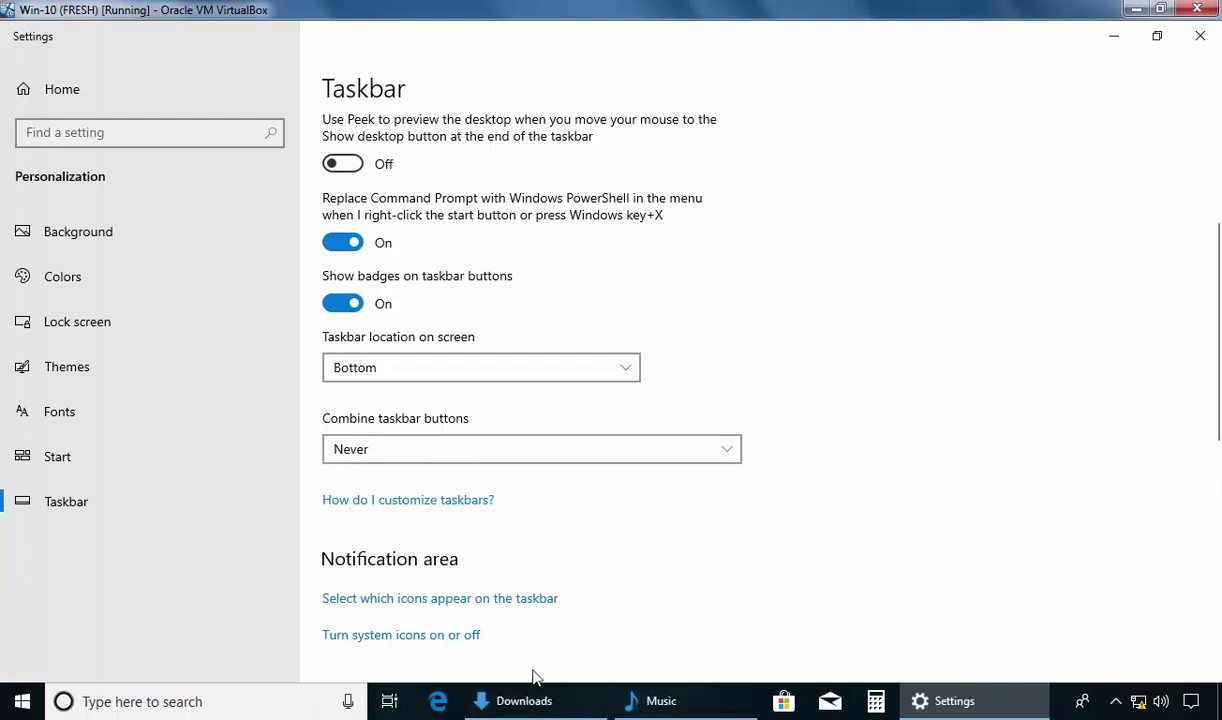
{"action": "mouse_move", "coordinate": [709, 714]}
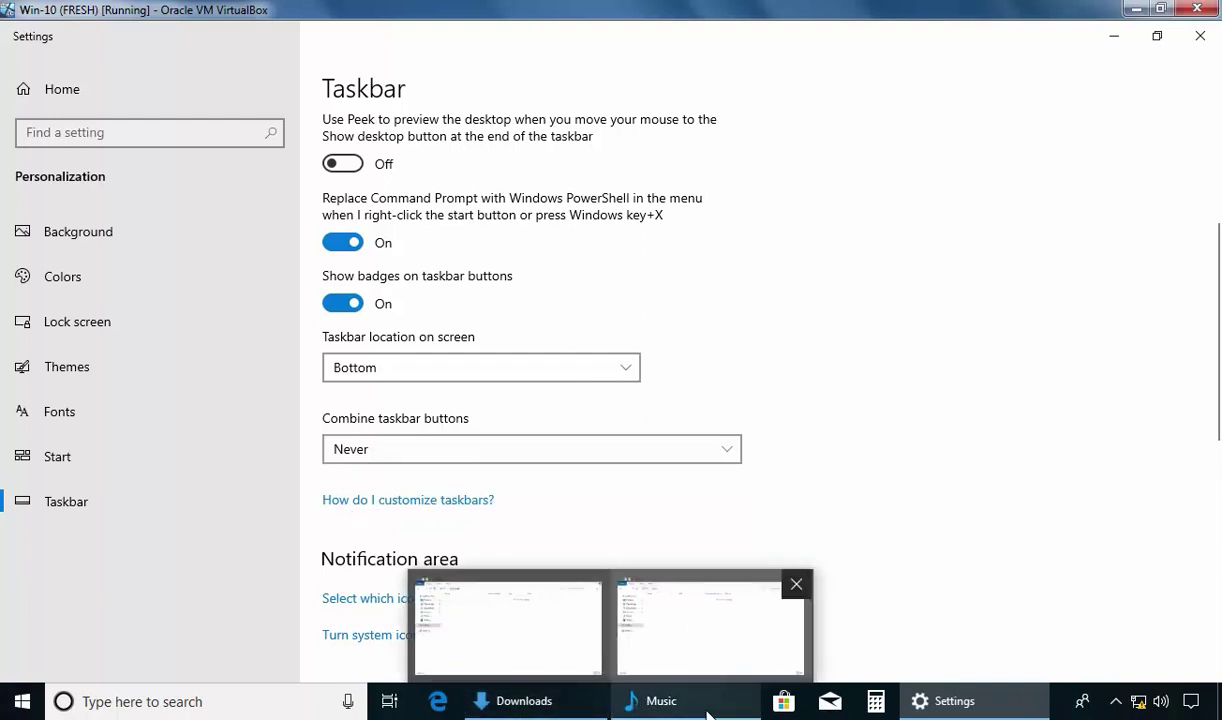
{"action": "left_click", "coordinate": [414, 452]}
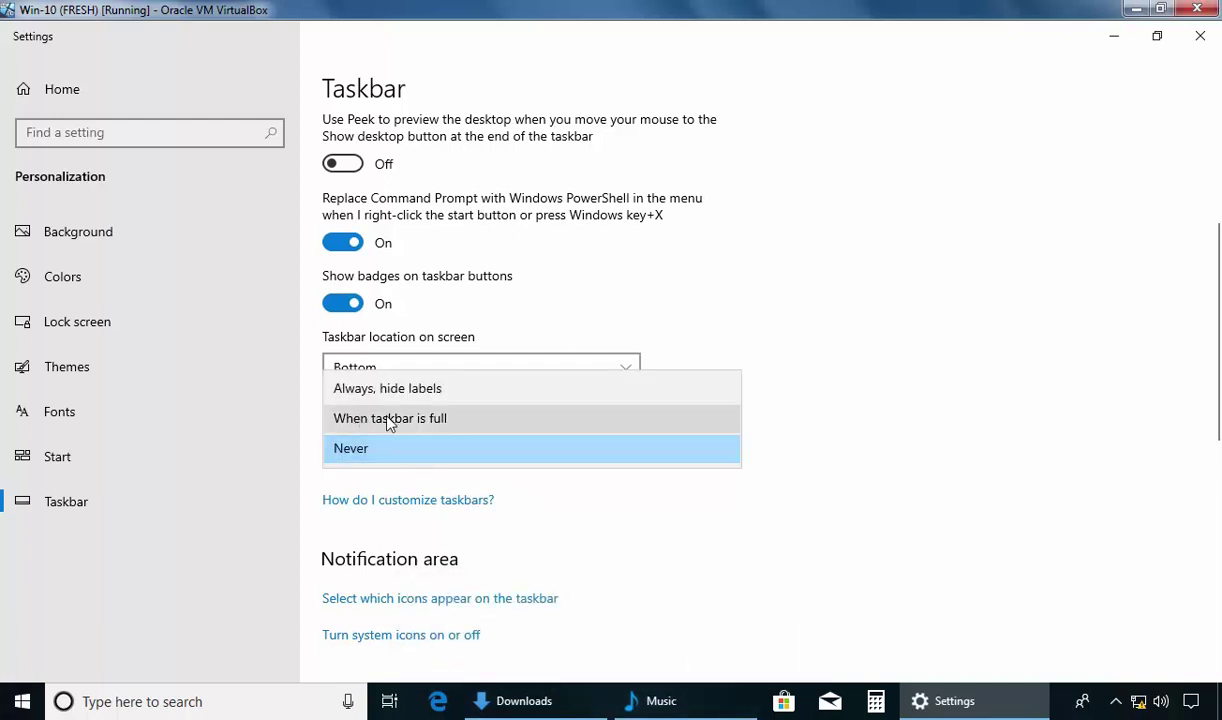
{"action": "left_click", "coordinate": [390, 420]}
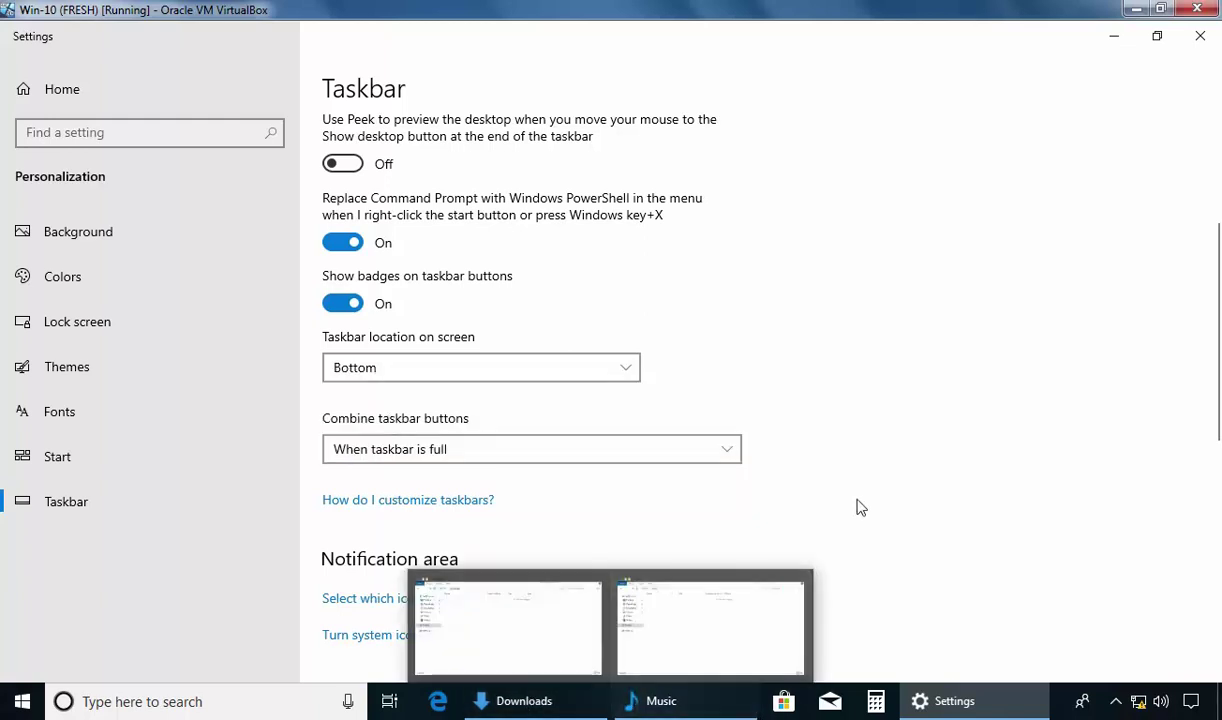
{"action": "left_click", "coordinate": [376, 458]}
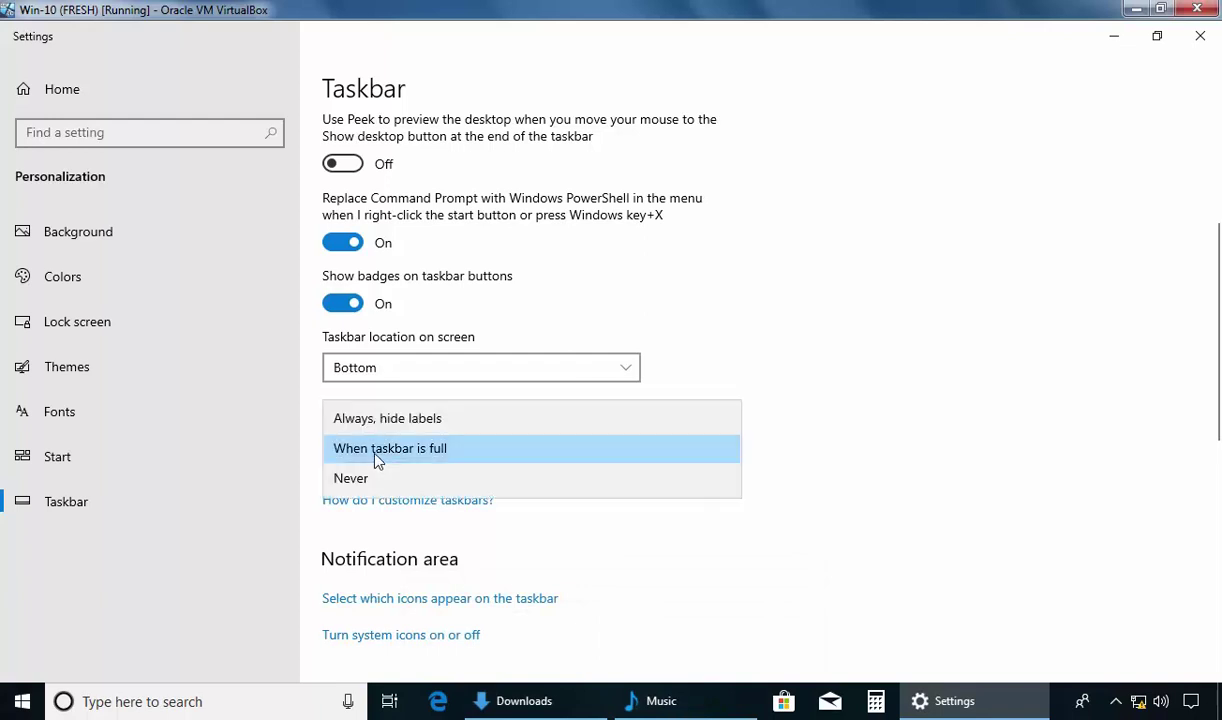
{"action": "left_click", "coordinate": [381, 424]}
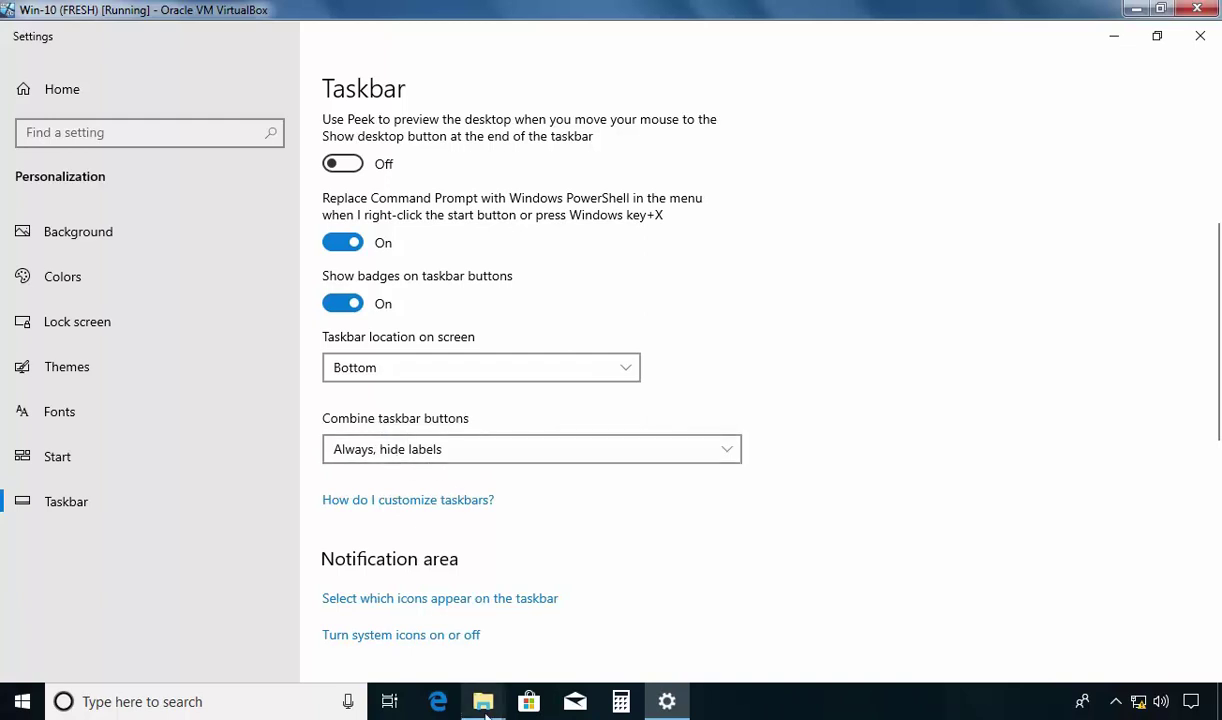
Step: Preview the grouped Downloads and Music windows from the taskbar, and return to the taskbar settings
{"action": "mouse_move", "coordinate": [487, 710]}
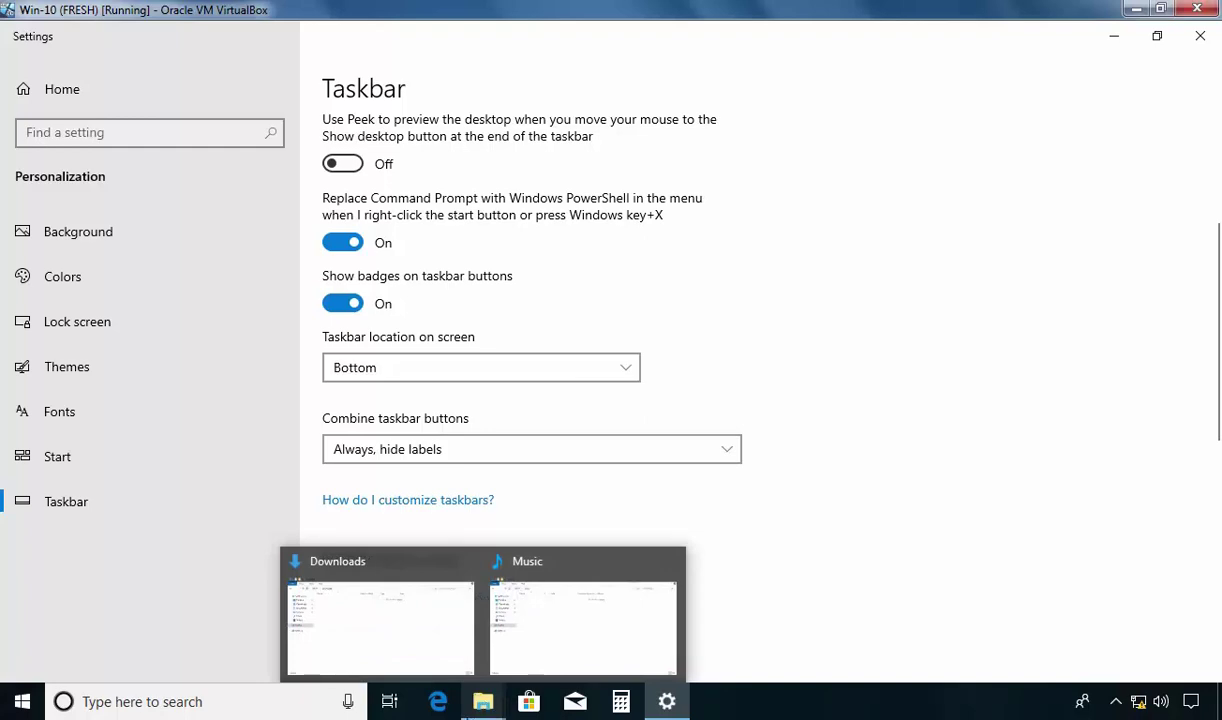
{"action": "mouse_move", "coordinate": [350, 610]}
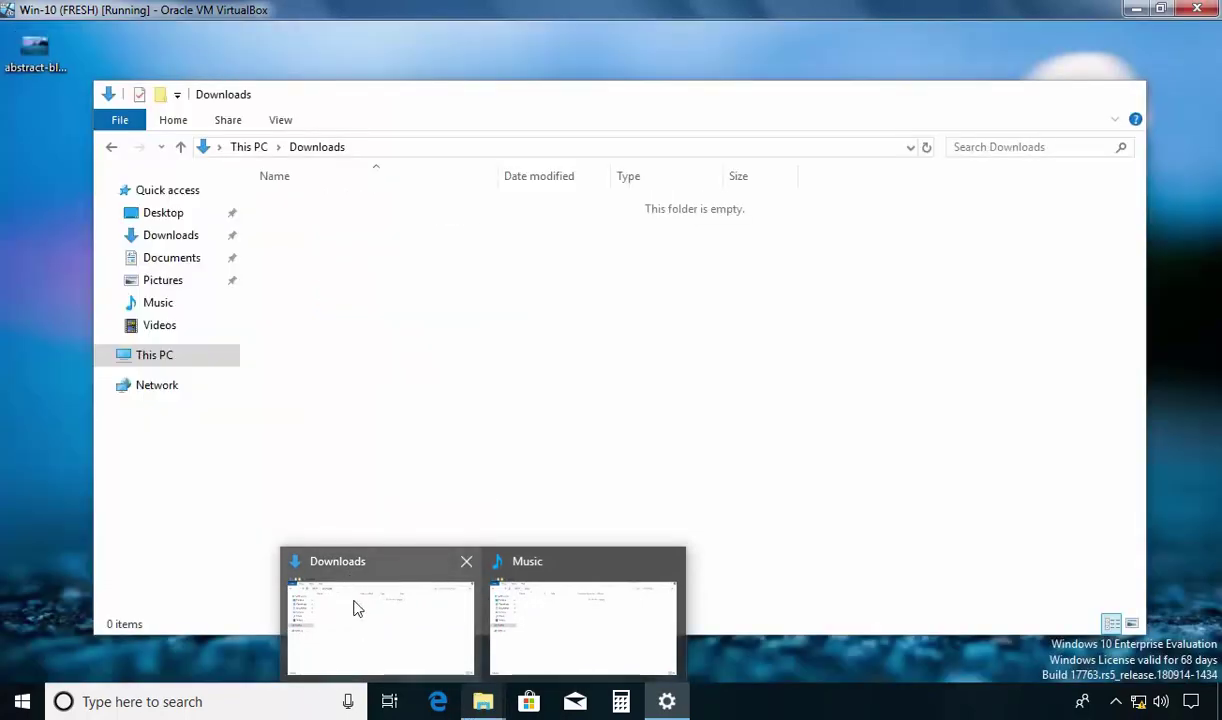
{"action": "mouse_move", "coordinate": [570, 612]}
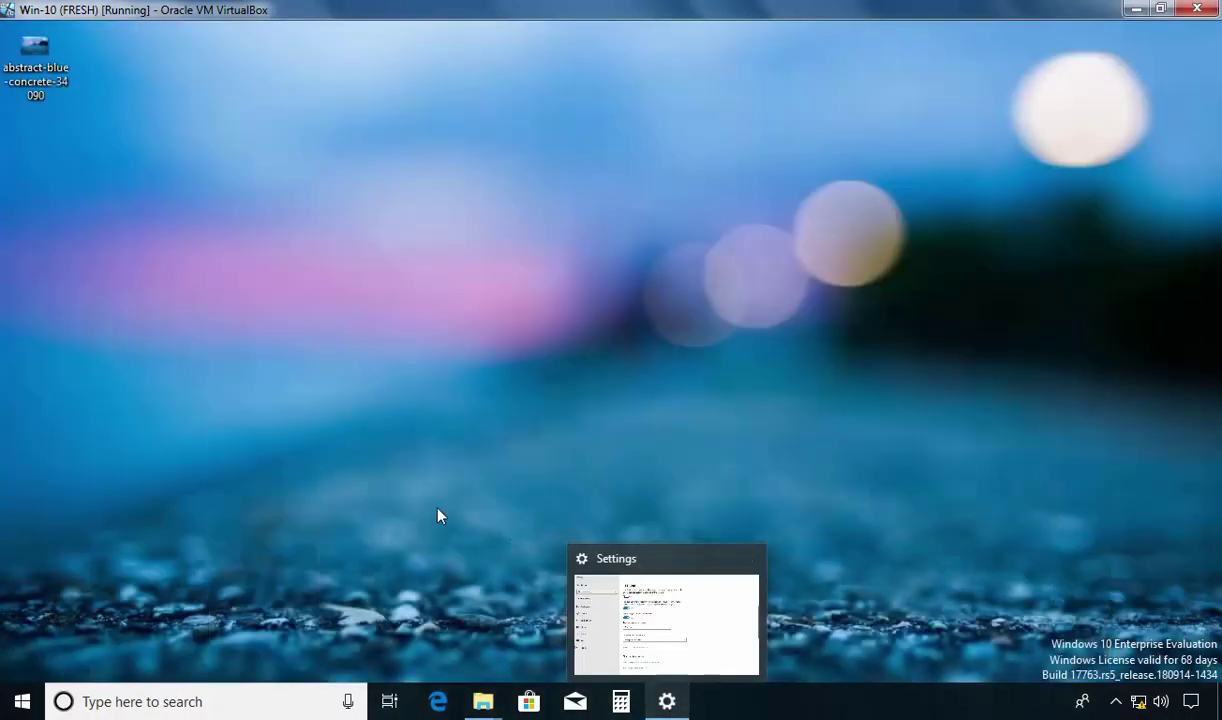
{"action": "left_click", "coordinate": [683, 652]}
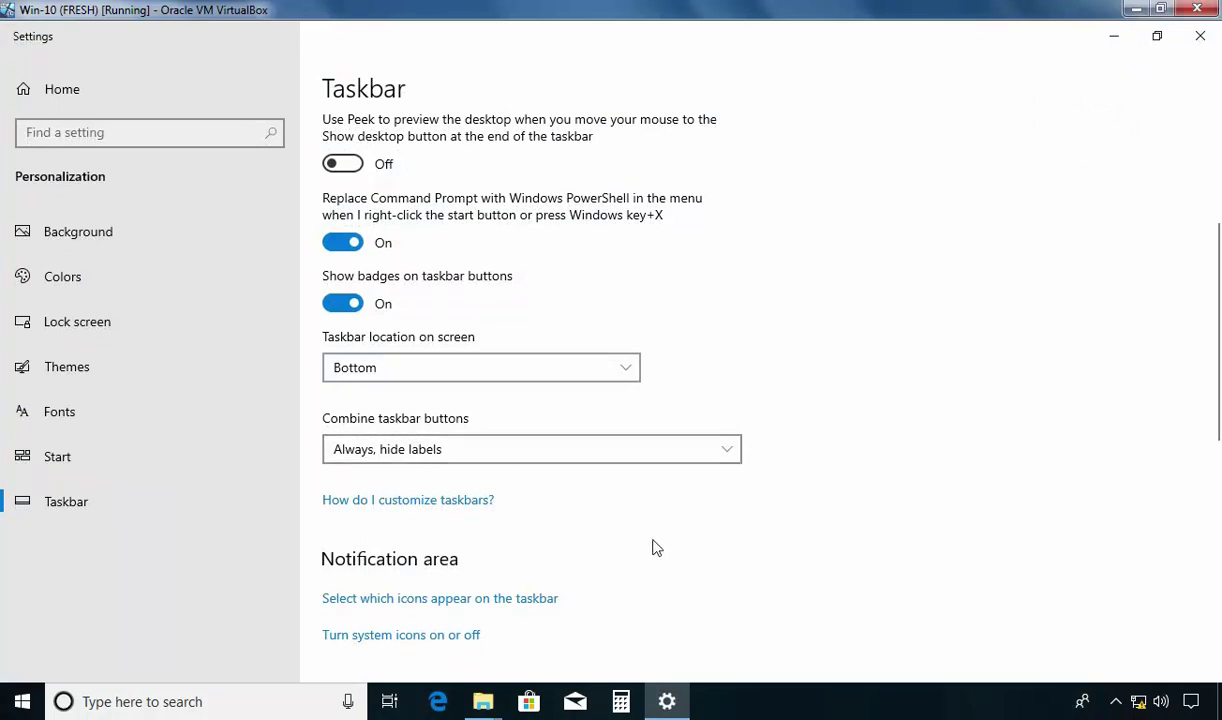
Step: Open the page for turning system icons on or off and review its entries against the taskbar's notification area
{"action": "scroll", "coordinate": [655, 548], "scroll_direction": "down", "scroll_amount": 3}
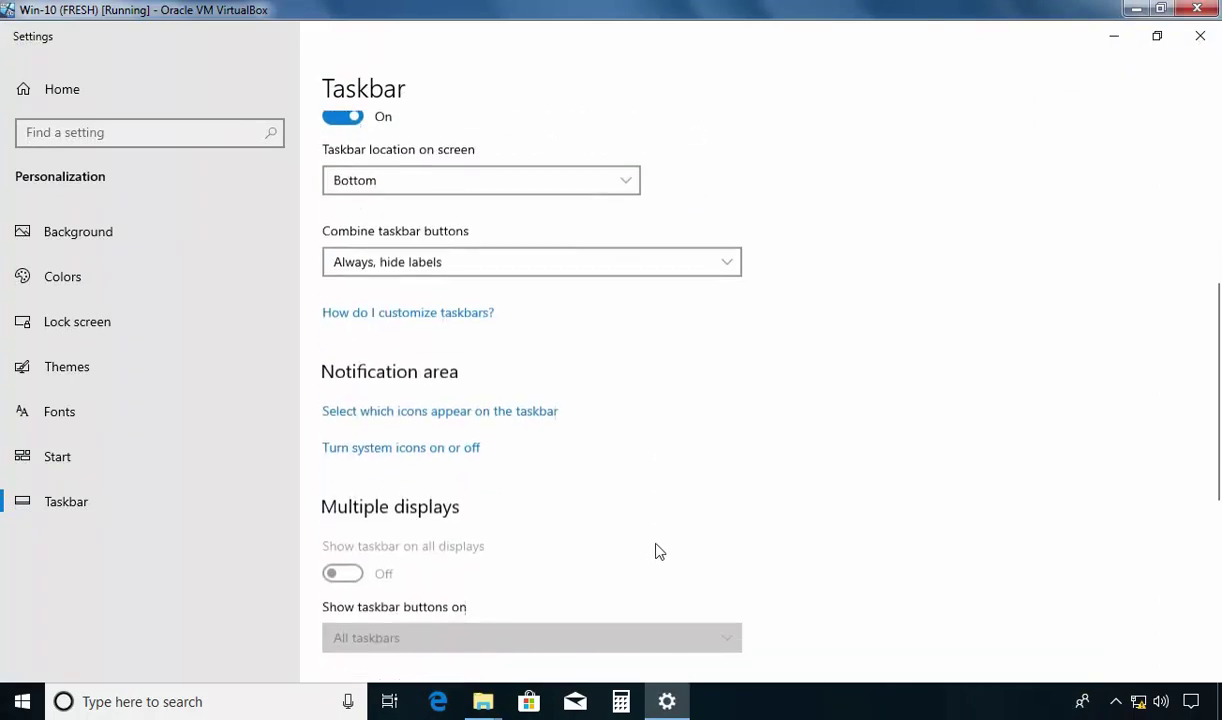
{"action": "left_click", "coordinate": [372, 450]}
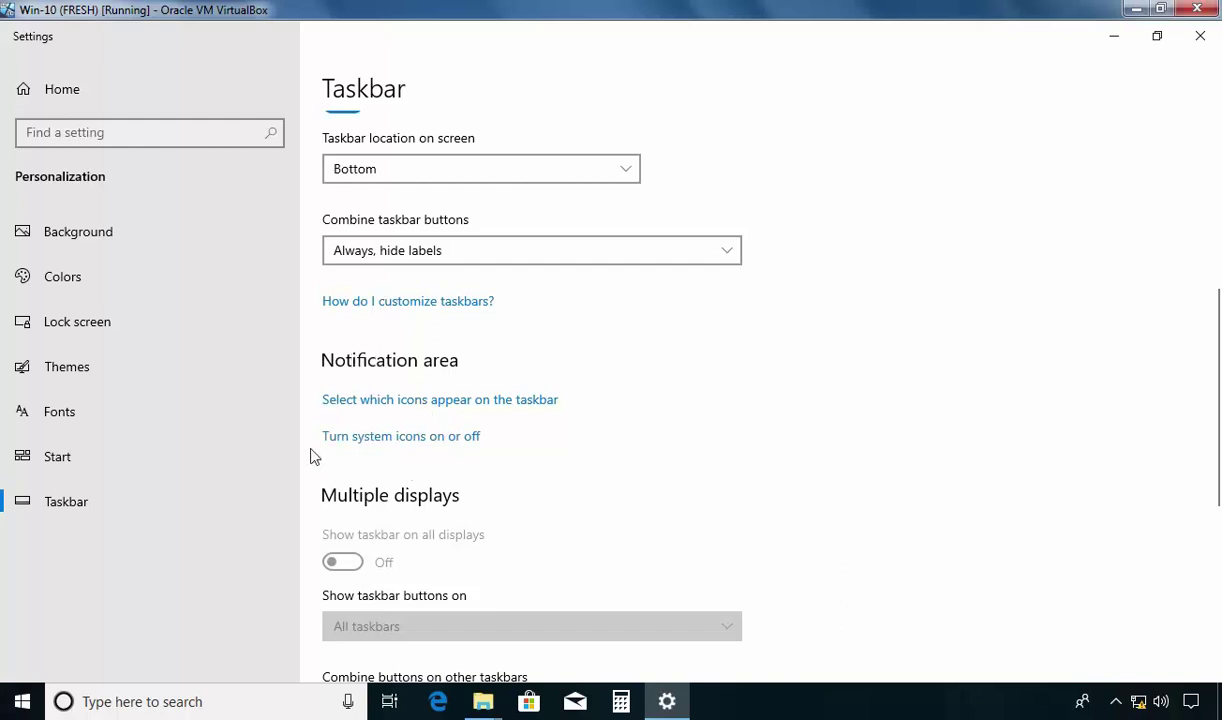
{"action": "left_click", "coordinate": [376, 437]}
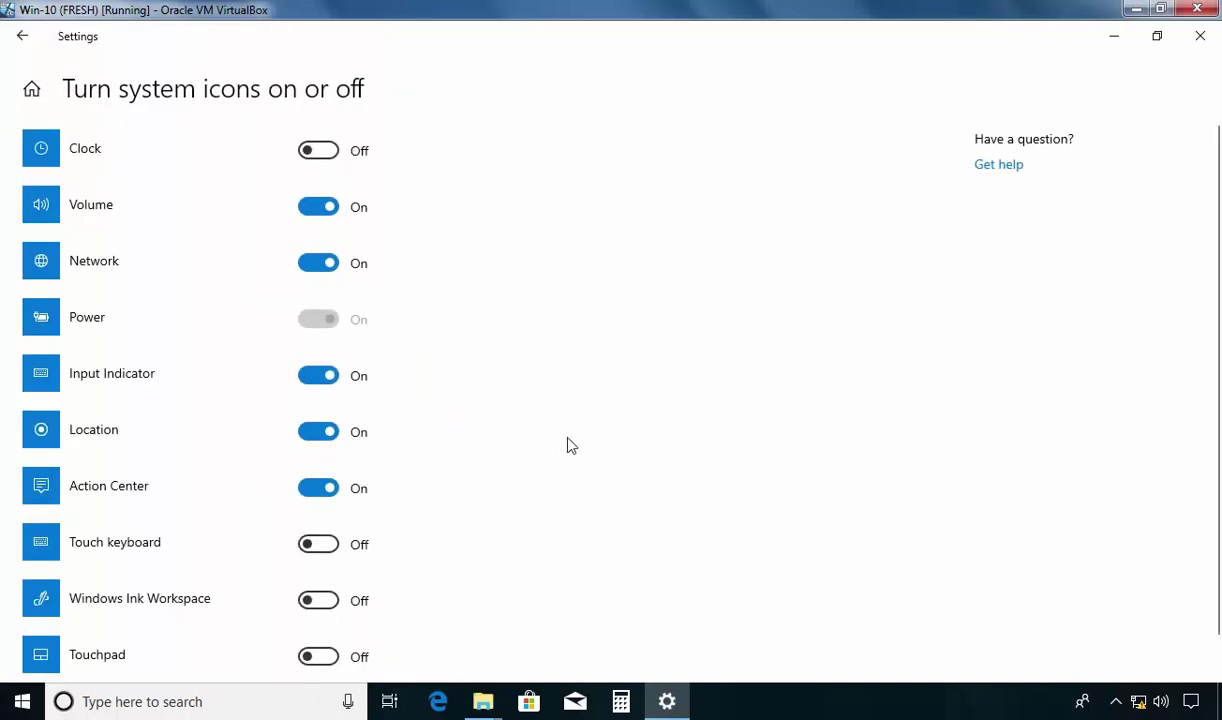
{"action": "scroll", "coordinate": [570, 445], "scroll_direction": "down", "scroll_amount": 1}
{"action": "scroll", "coordinate": [570, 445], "scroll_direction": "up", "scroll_amount": 1}
{"action": "mouse_move", "coordinate": [1140, 706]}
Step: Try turning the Network system icon off and back on, and return to the taskbar settings
{"action": "left_click", "coordinate": [309, 264]}
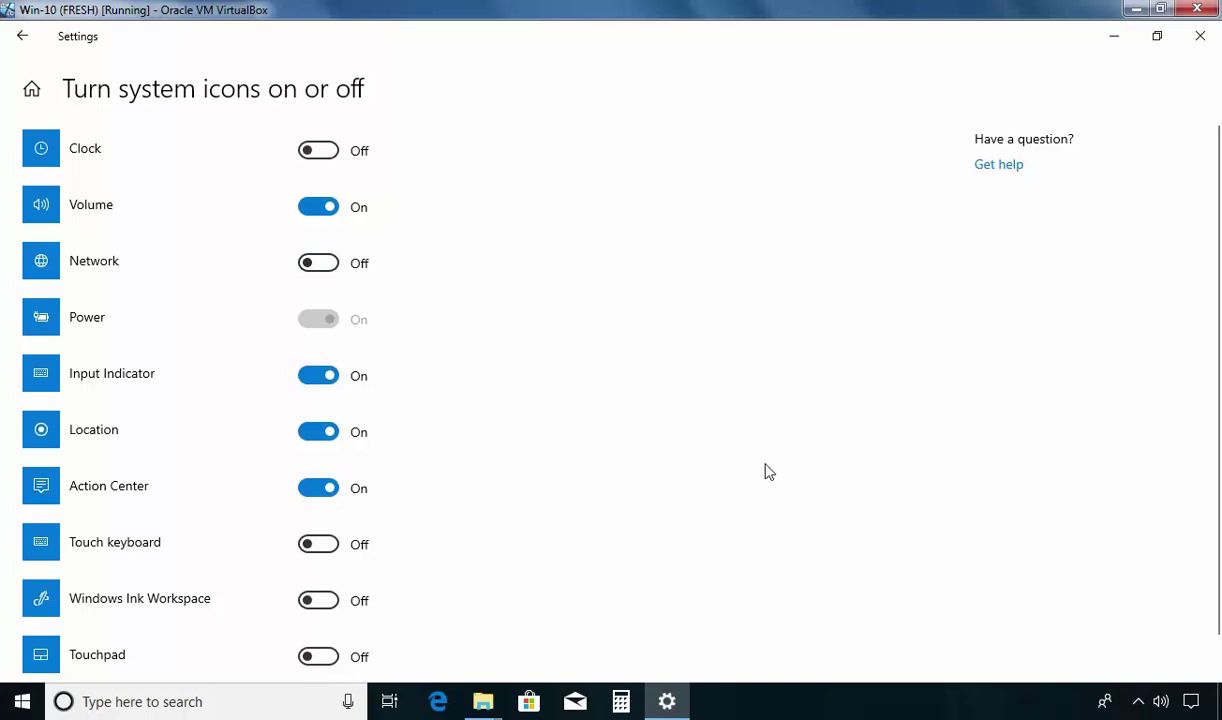
{"action": "left_click", "coordinate": [325, 263]}
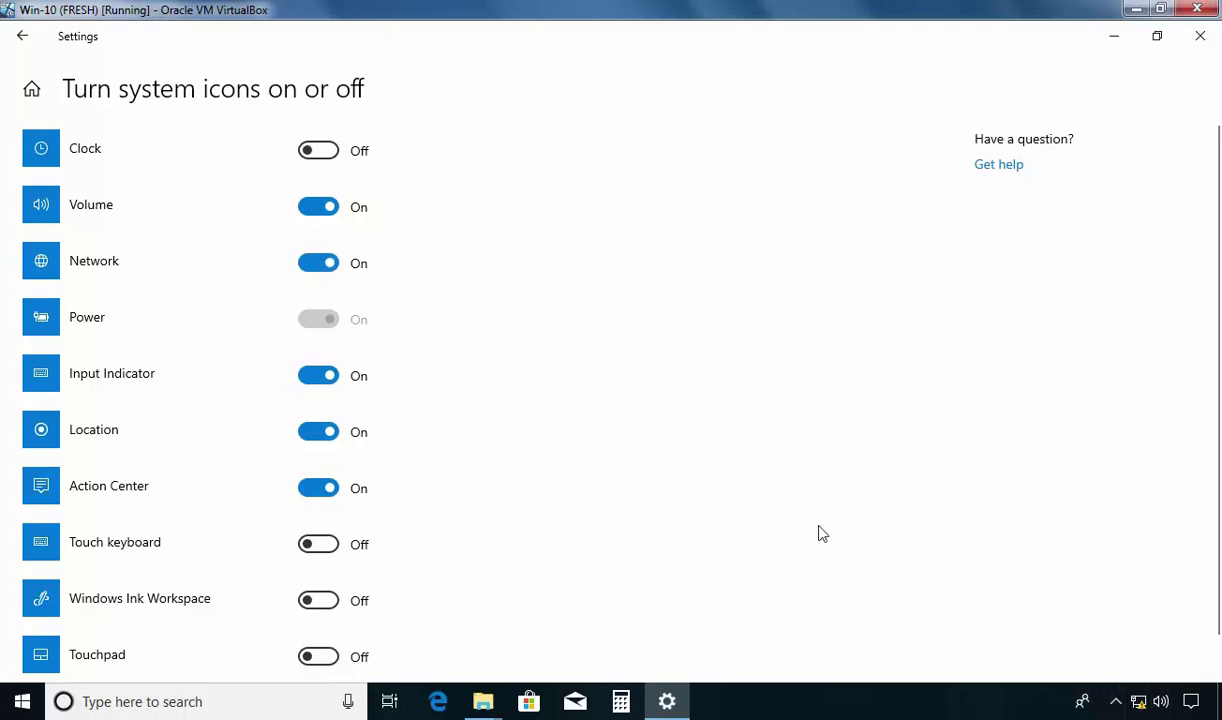
{"action": "left_click", "coordinate": [36, 46]}
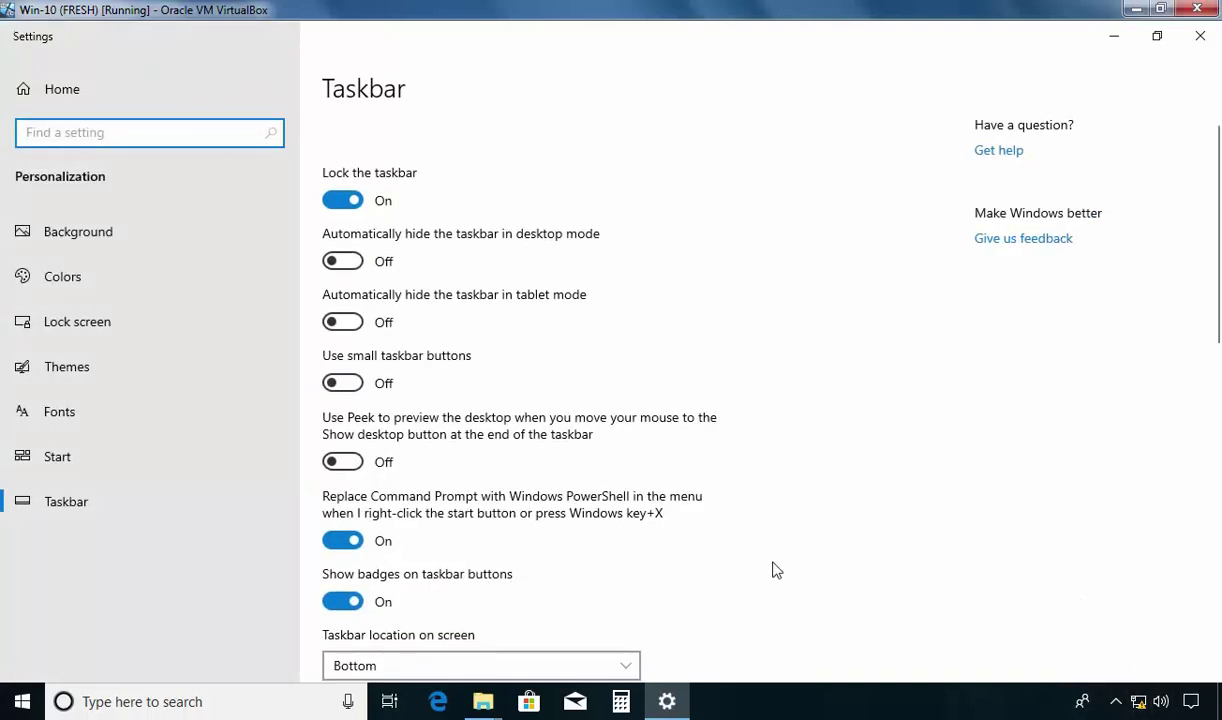
Step: Review the remaining taskbar settings, open the help on how to customize taskbars, and close it
{"action": "scroll", "coordinate": [777, 570], "scroll_direction": "down", "scroll_amount": 5}
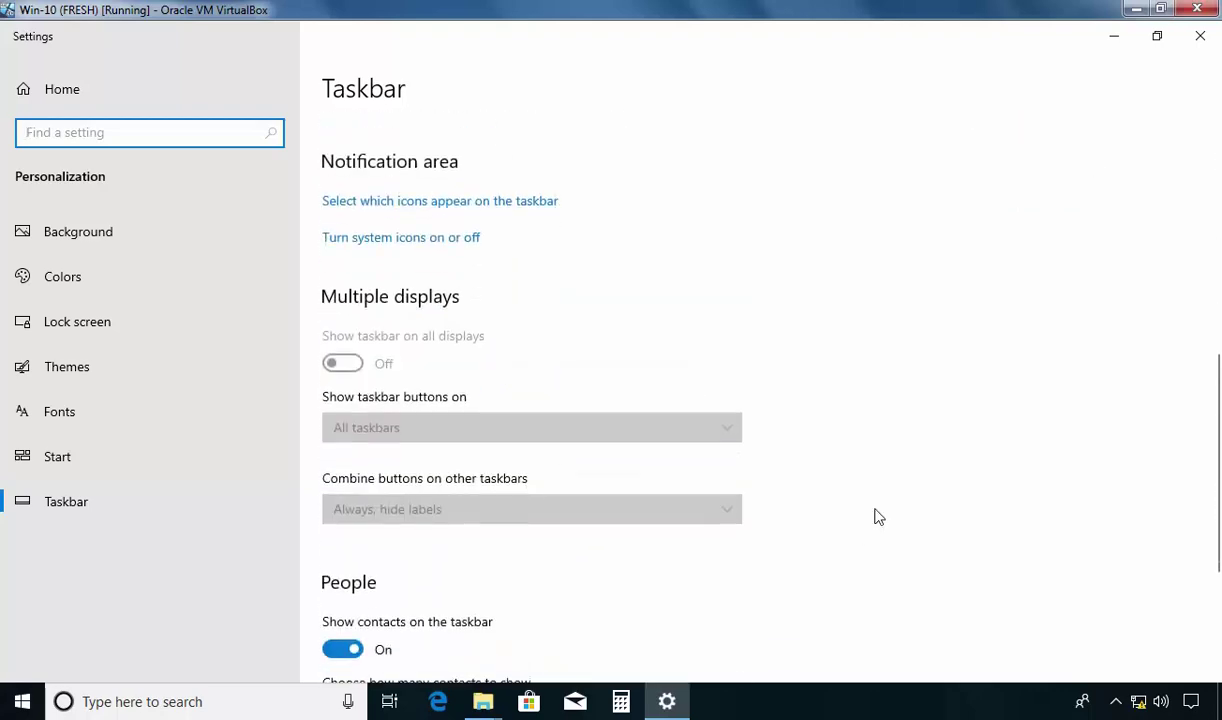
{"action": "scroll", "coordinate": [876, 516], "scroll_direction": "down", "scroll_amount": 2}
{"action": "scroll", "coordinate": [877, 516], "scroll_direction": "up", "scroll_amount": 4}
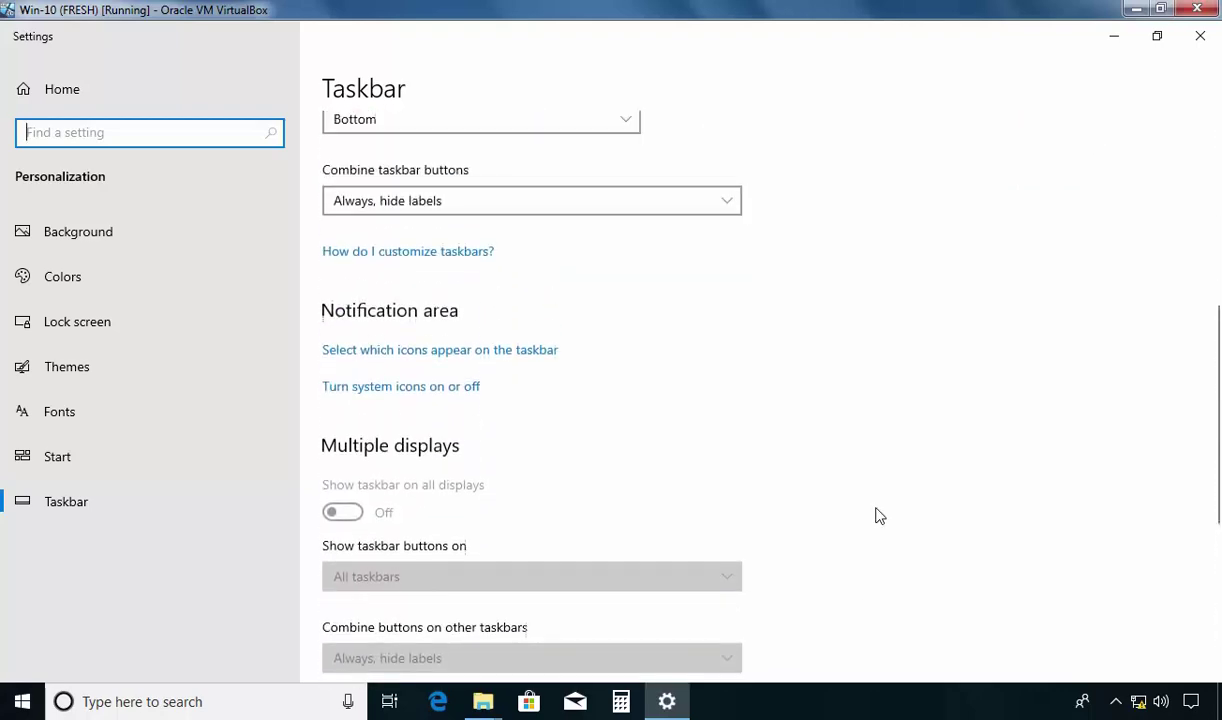
{"action": "scroll", "coordinate": [876, 516], "scroll_direction": "up", "scroll_amount": 1}
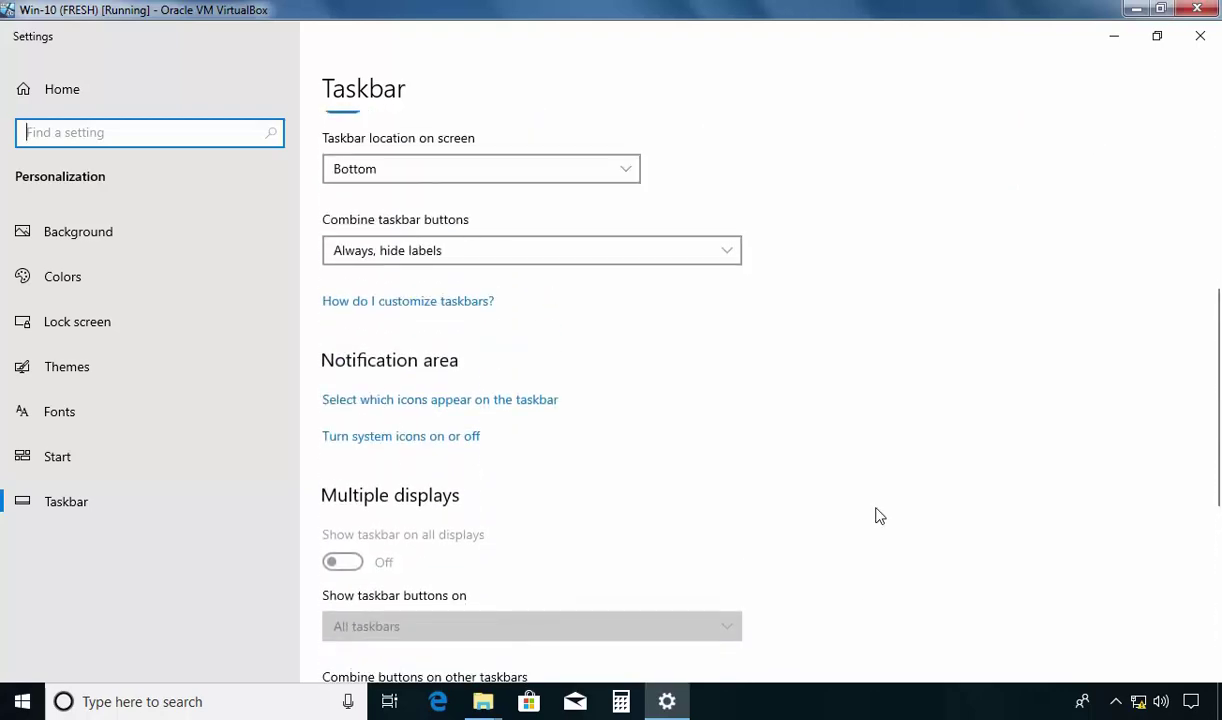
{"action": "left_click", "coordinate": [367, 310]}
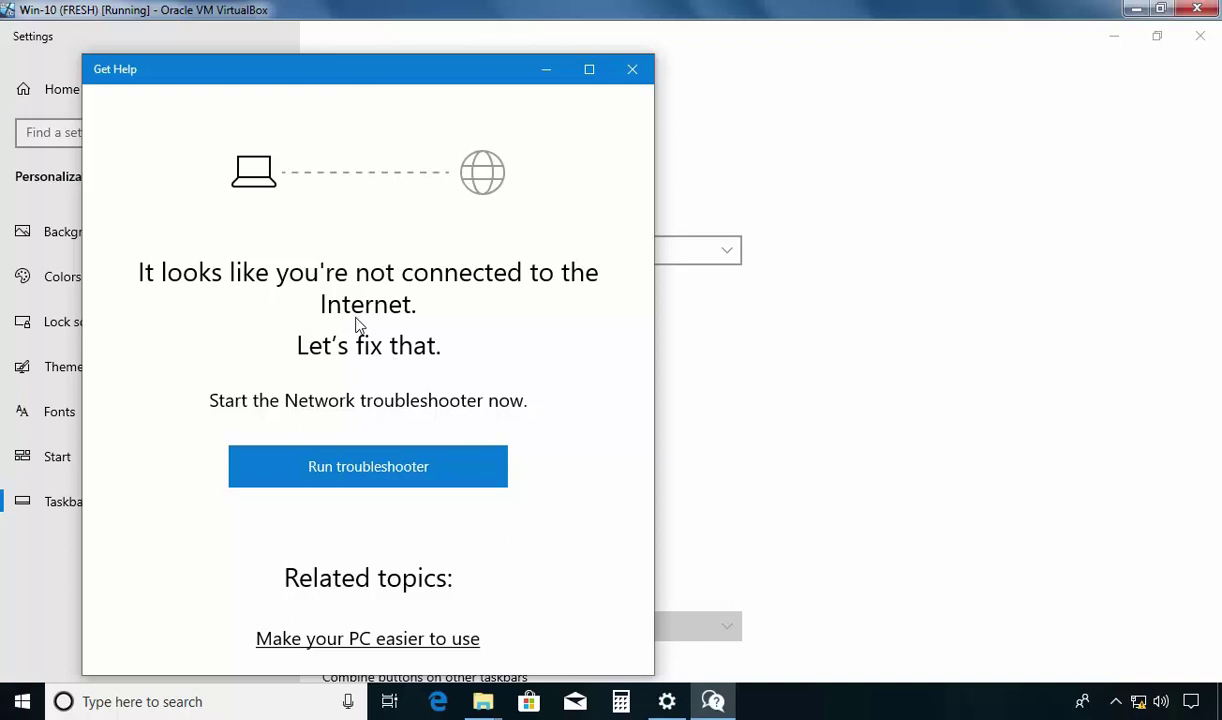
{"action": "left_click", "coordinate": [634, 71]}
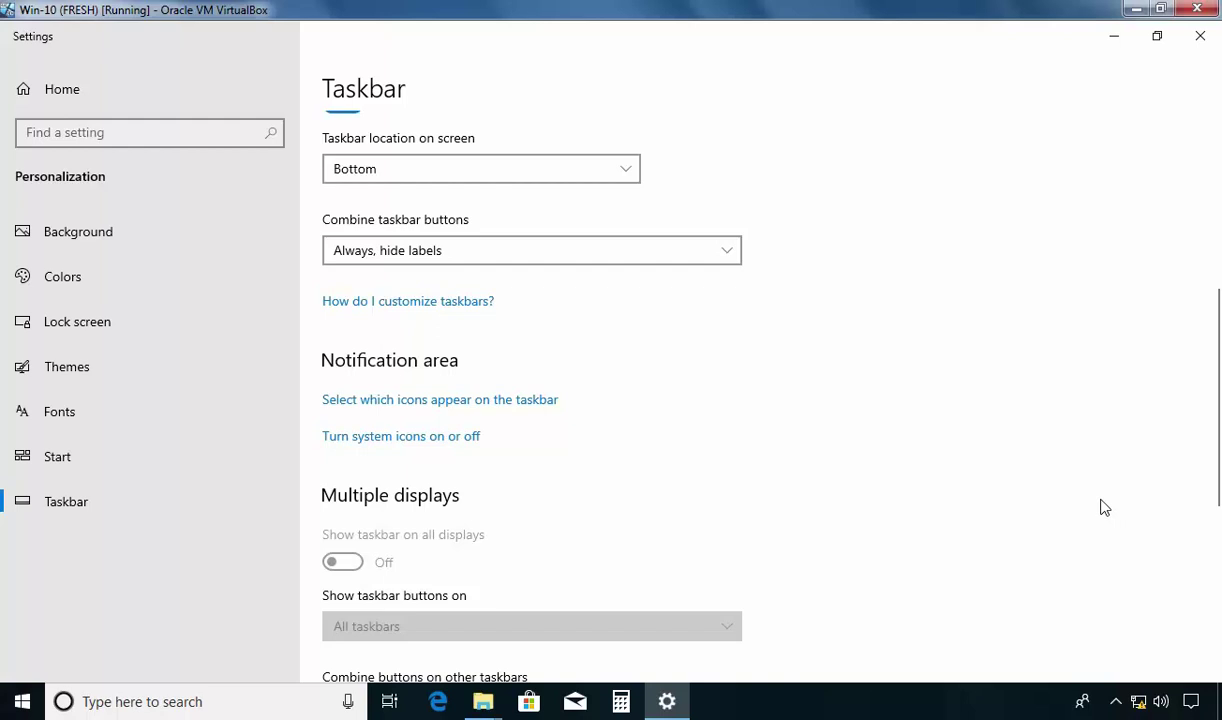
Step: Look at the hidden icons of the notification area and close their overflow display again
{"action": "left_click", "coordinate": [1118, 701]}
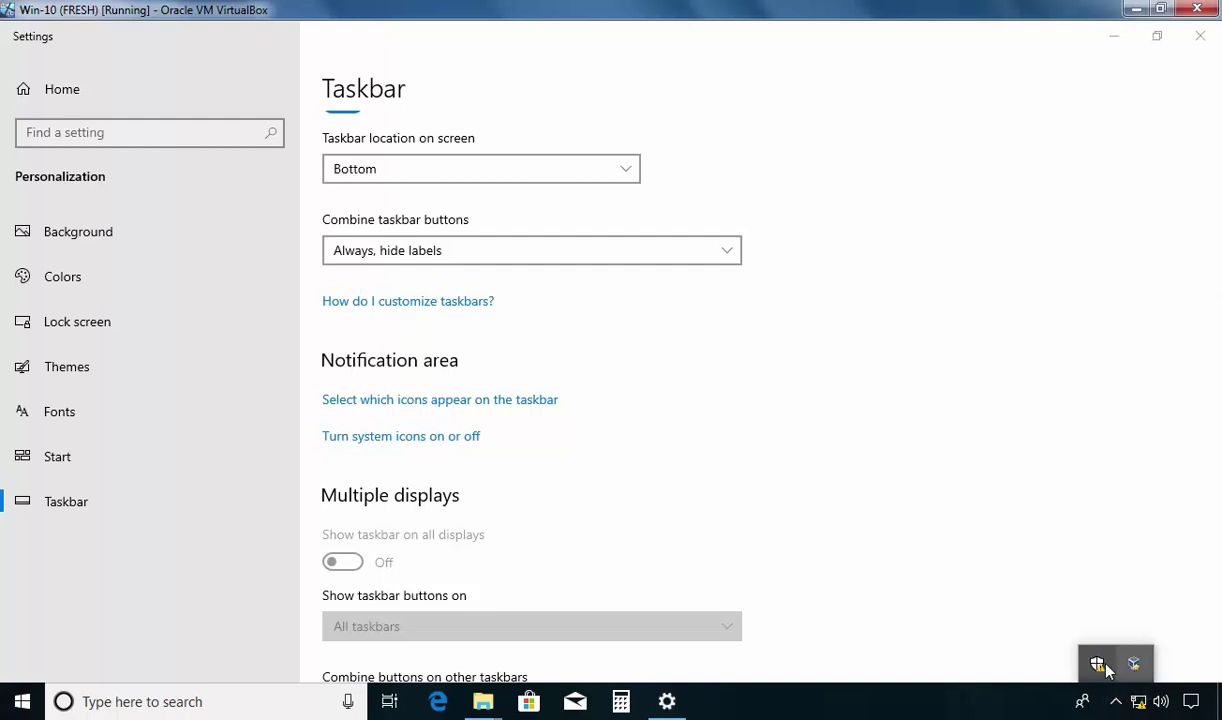
{"action": "left_click", "coordinate": [965, 531]}
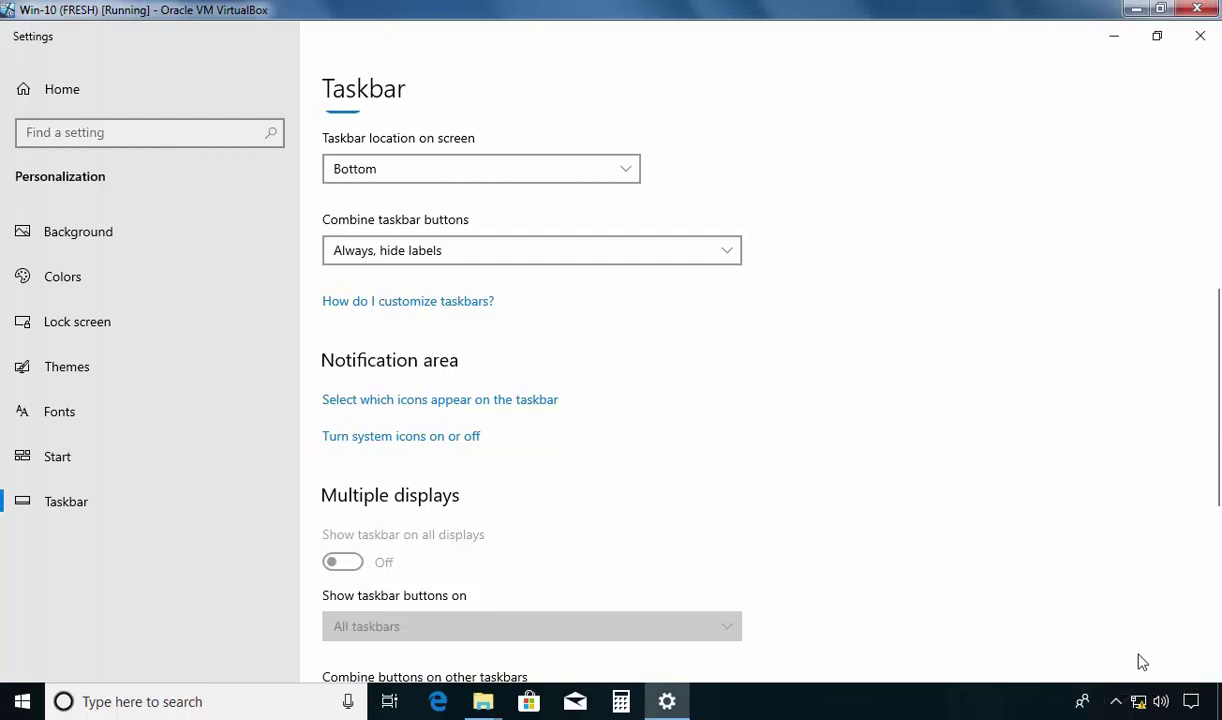
{"action": "left_click", "coordinate": [1116, 700]}
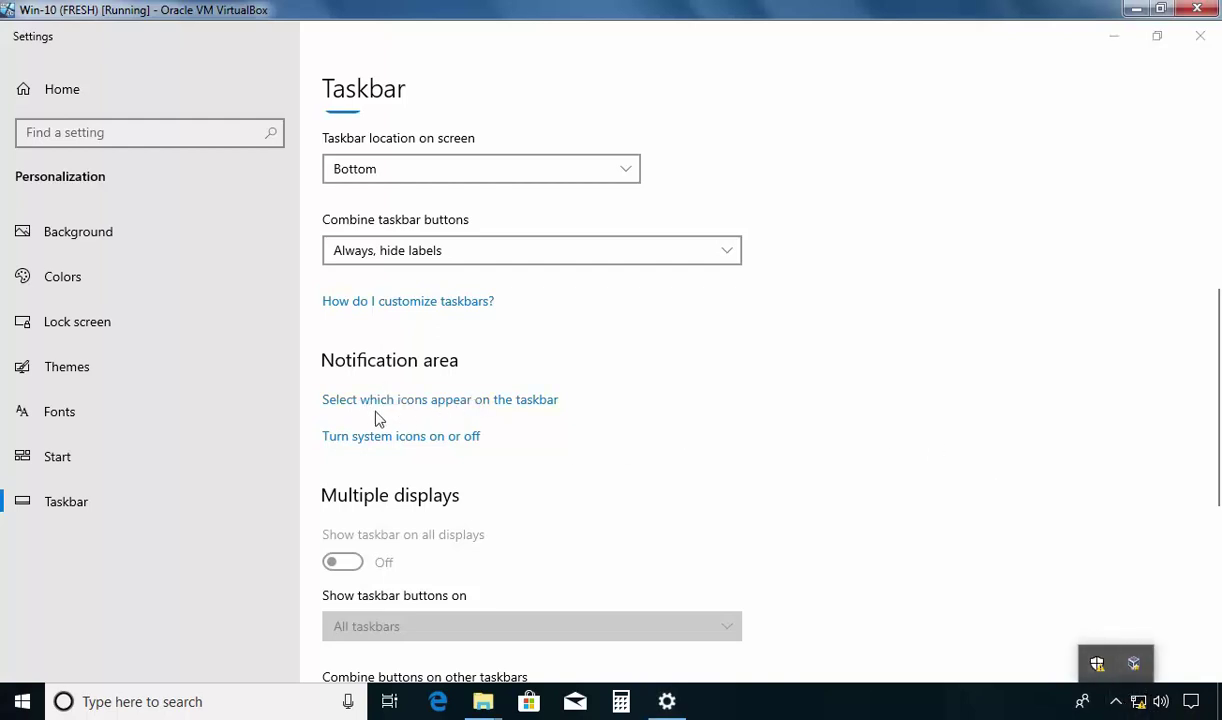
{"action": "left_click", "coordinate": [745, 417]}
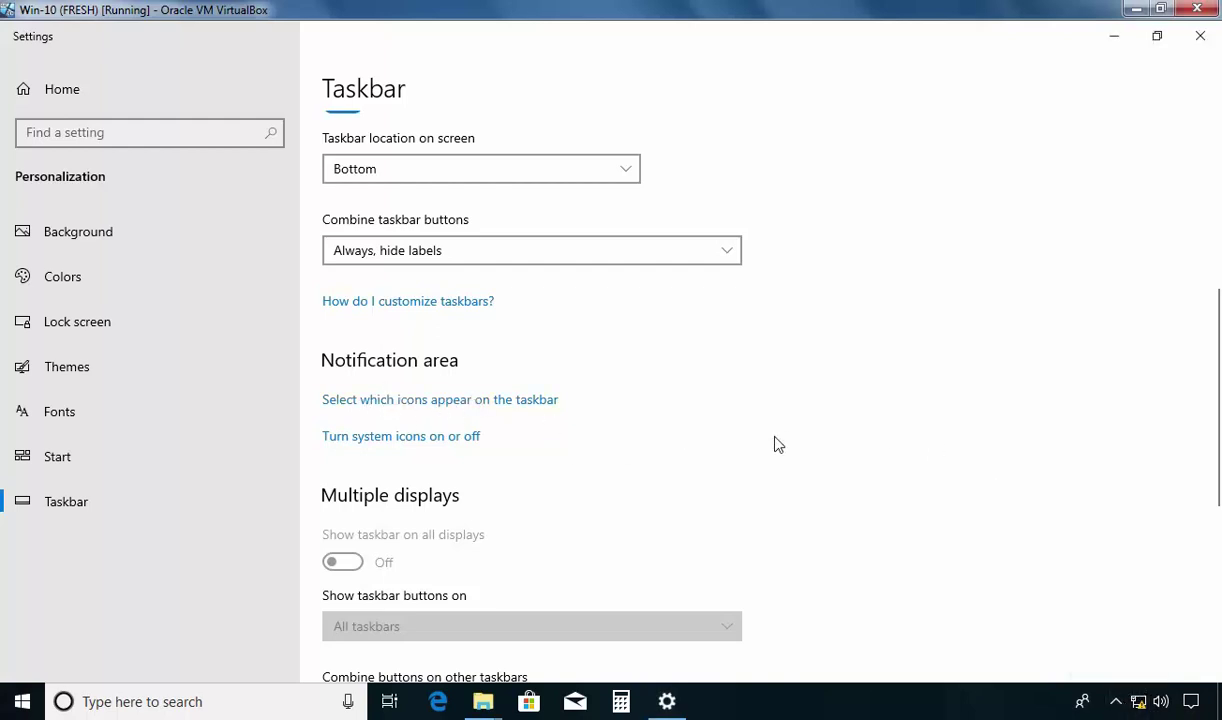
Step: Try hiding the Volume icon in the selection of icons on the taskbar, check the hidden icons, and turn it back on
{"action": "left_click", "coordinate": [445, 400]}
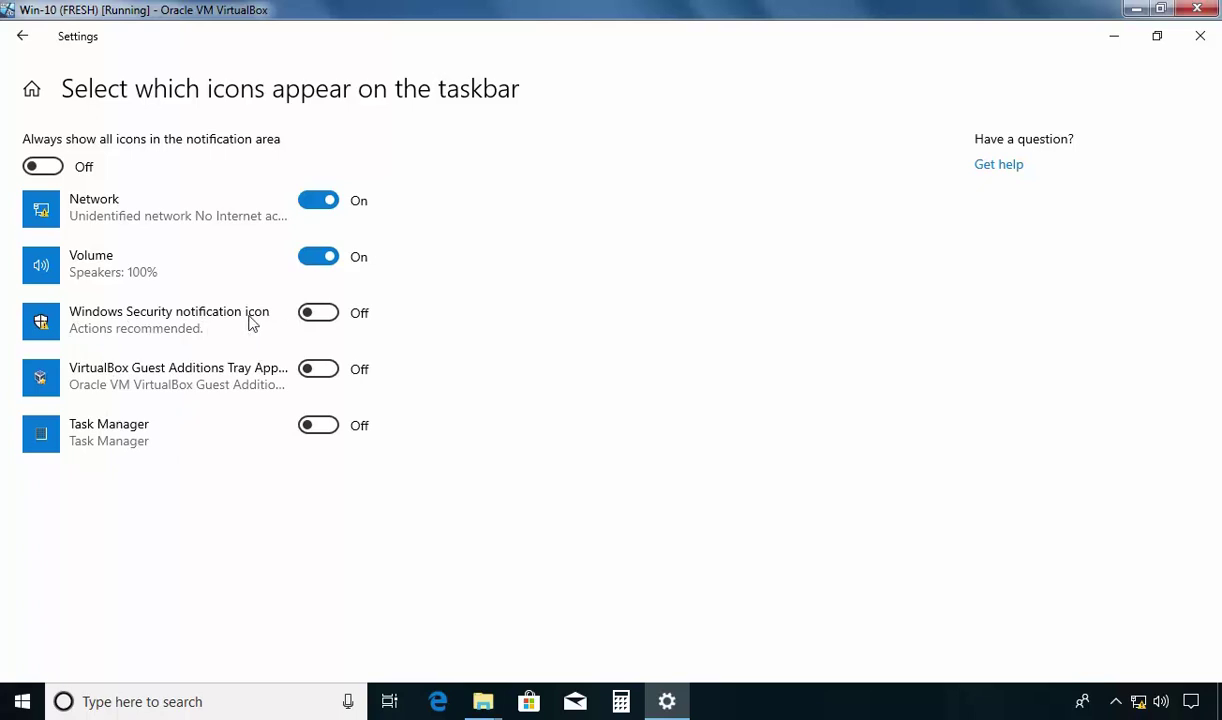
{"action": "left_click", "coordinate": [1116, 702]}
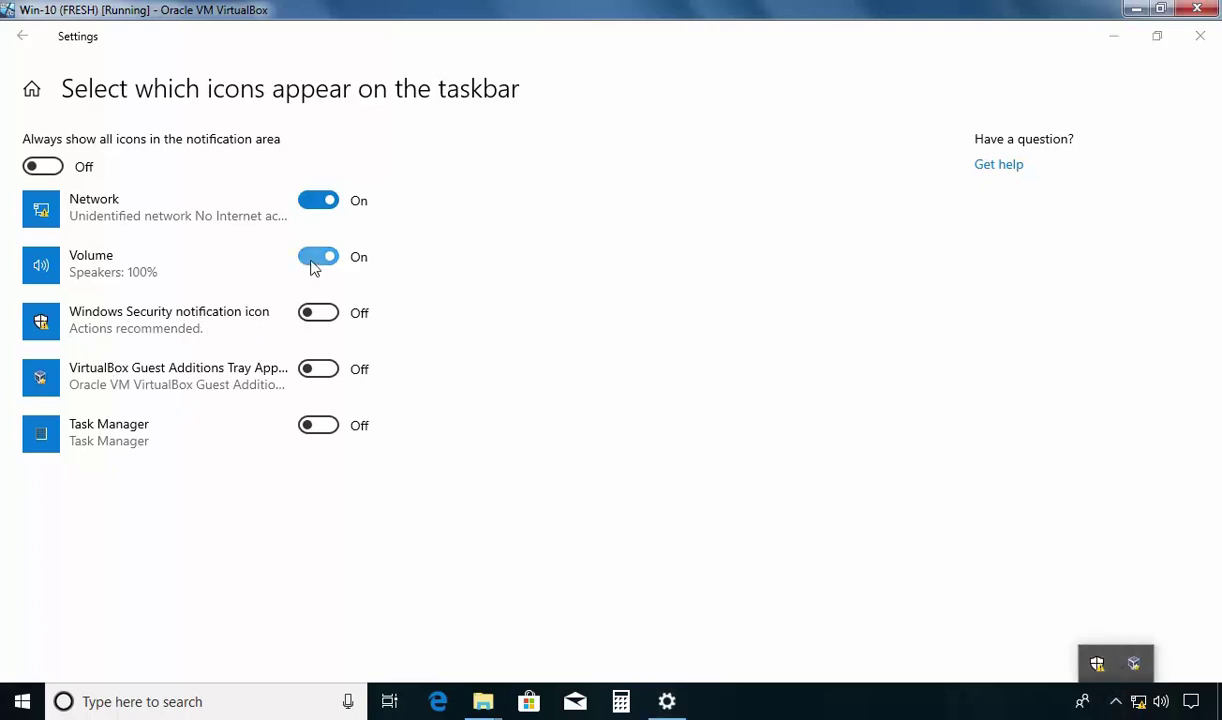
{"action": "left_click", "coordinate": [316, 258]}
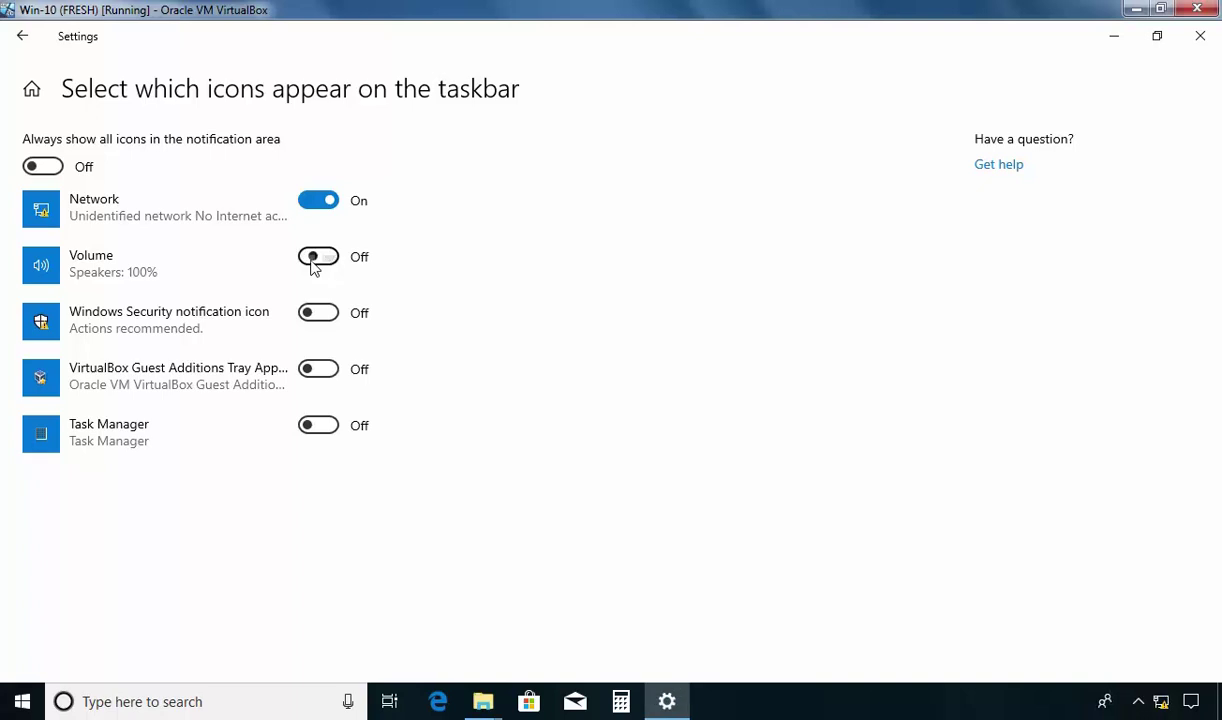
{"action": "left_click", "coordinate": [1139, 702]}
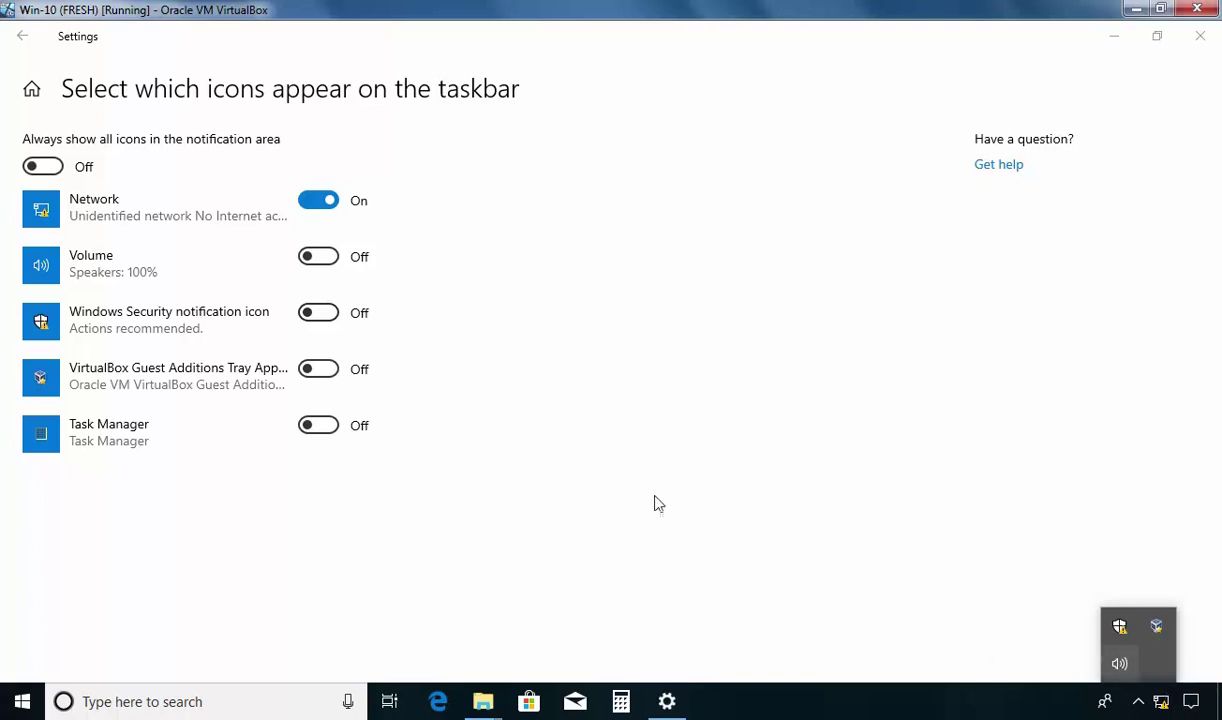
{"action": "left_click", "coordinate": [323, 258]}
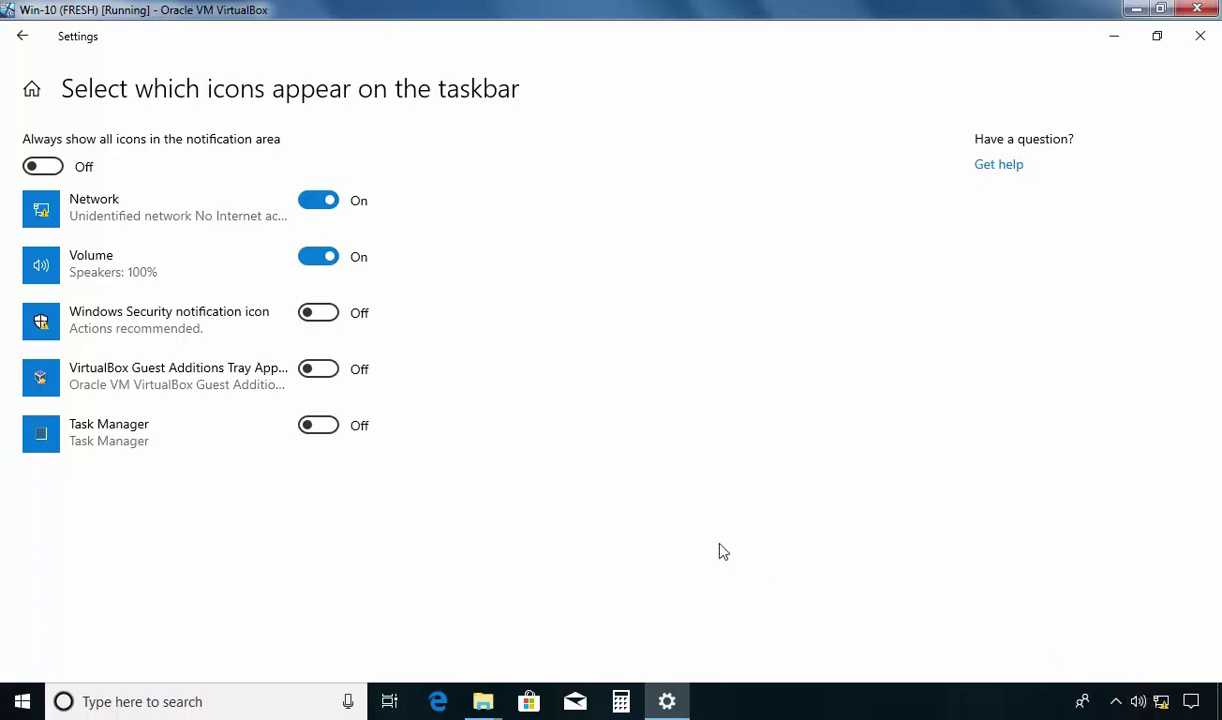
Step: Return to the main taskbar settings and minimize the Settings window to show the desktop
{"action": "left_click", "coordinate": [22, 37]}
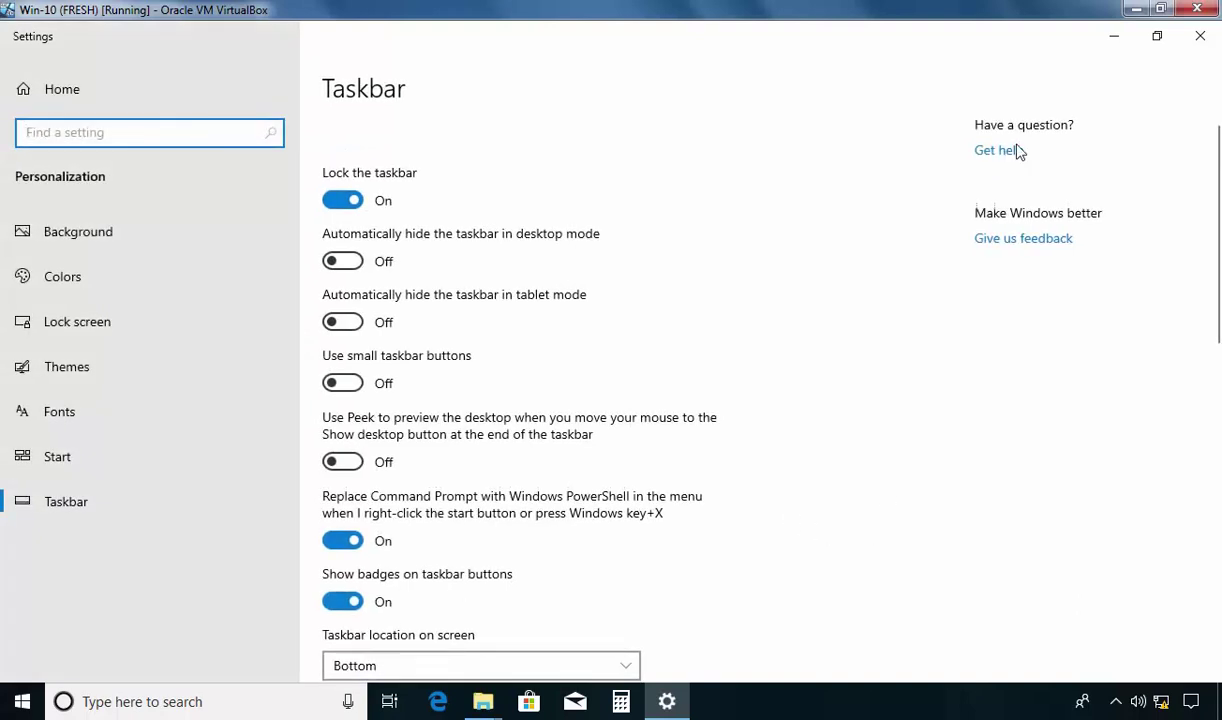
{"action": "left_click", "coordinate": [1114, 36]}
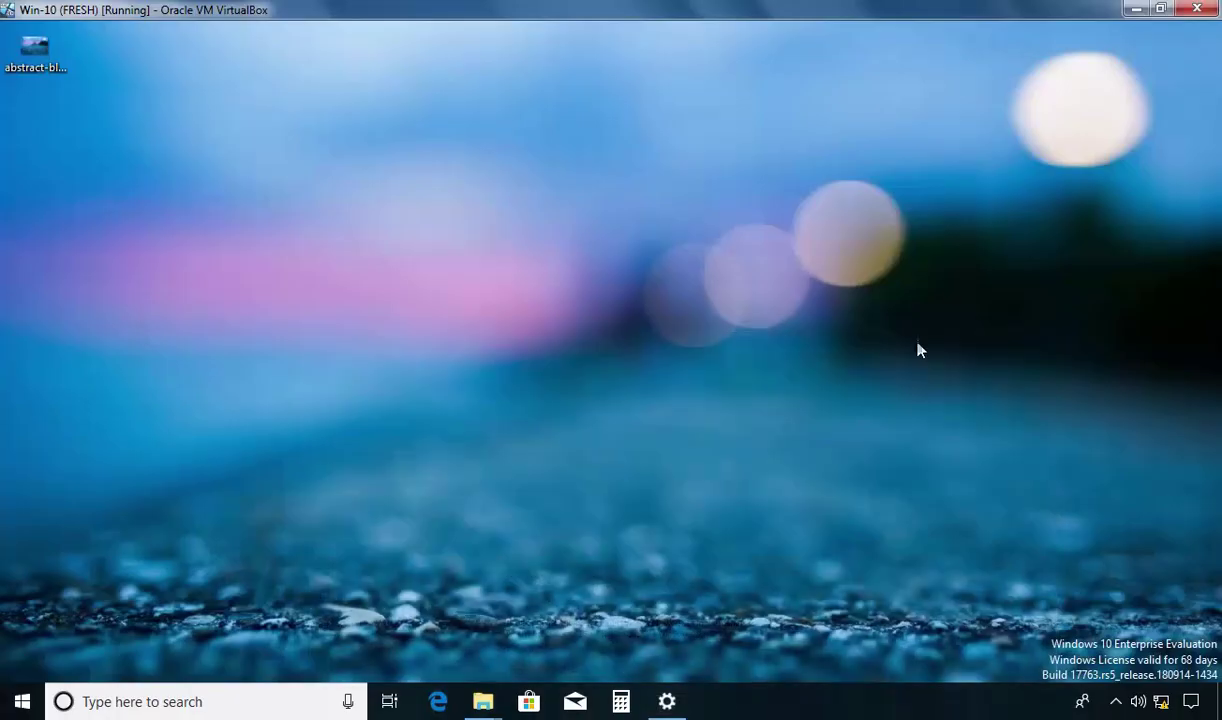